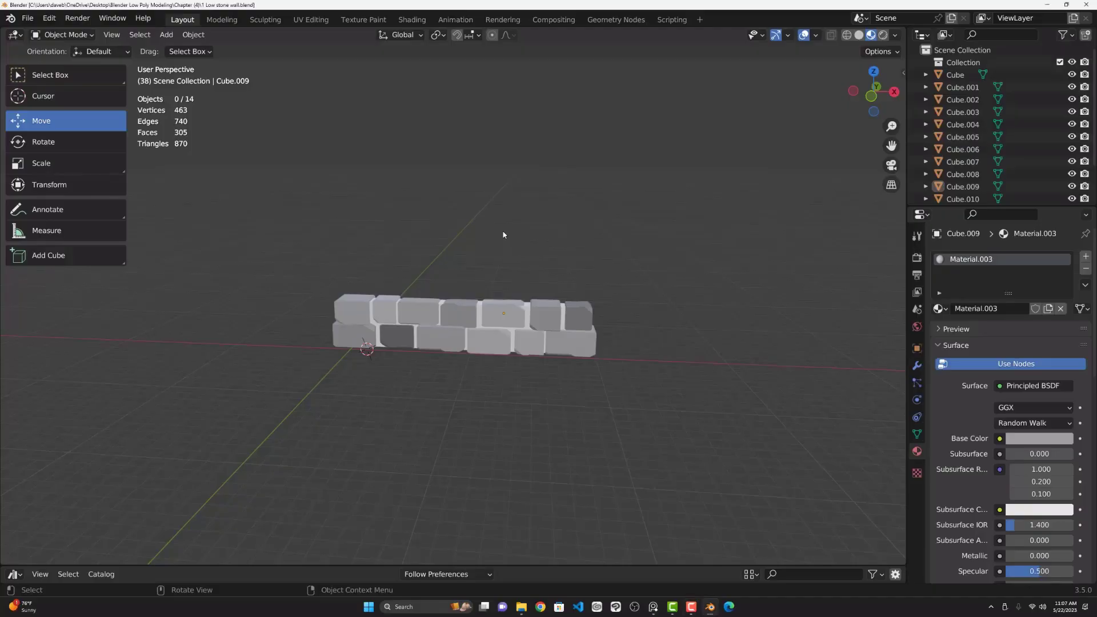
Step: Duplicate the stone brick wall and place the copy to the right of the original
left_click_drag(855, 108, 844, 120)
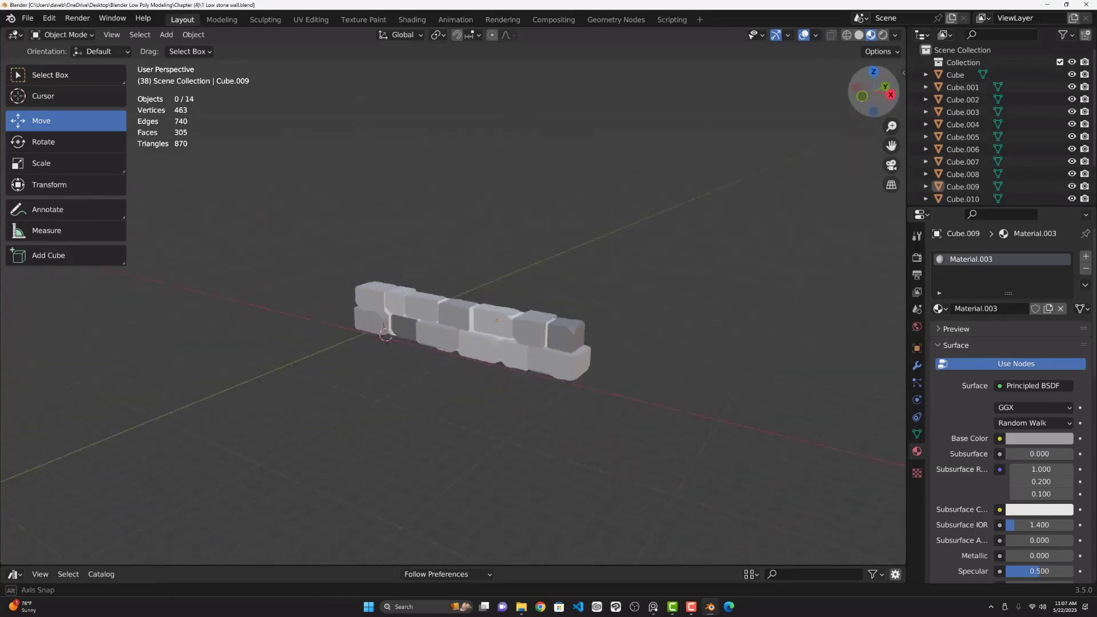
left_click_drag(300, 277, 640, 352)
key("shift+d")
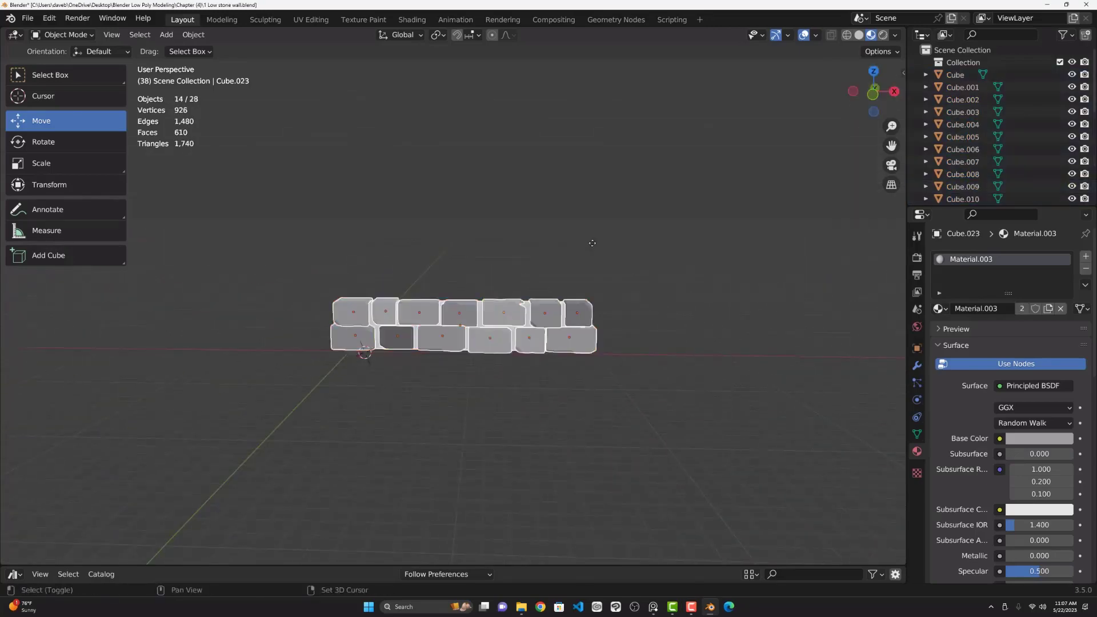
left_click(864, 178)
middle_click_drag(864, 179, 563, 179, "shift")
Step: Select the new wall's bricks and give its mortar a pale cream Base Color
left_click_drag(312, 281, 563, 385)
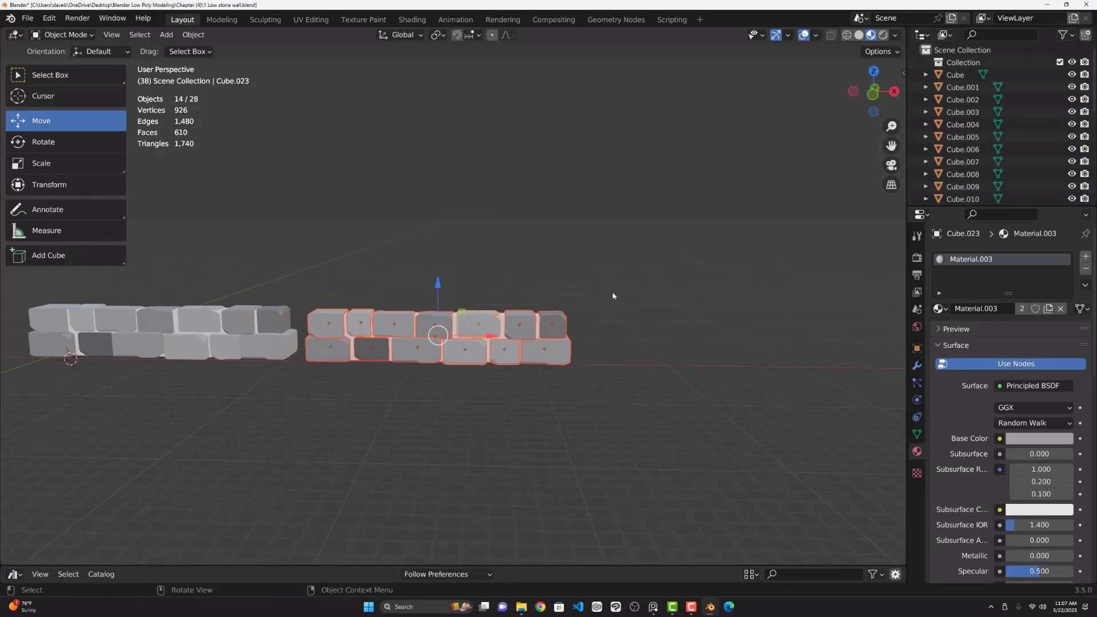
key("ctrl+j")
scroll(592, 293, "up", 3)
scroll(592, 294, "down", 2)
key("ctrl+z")
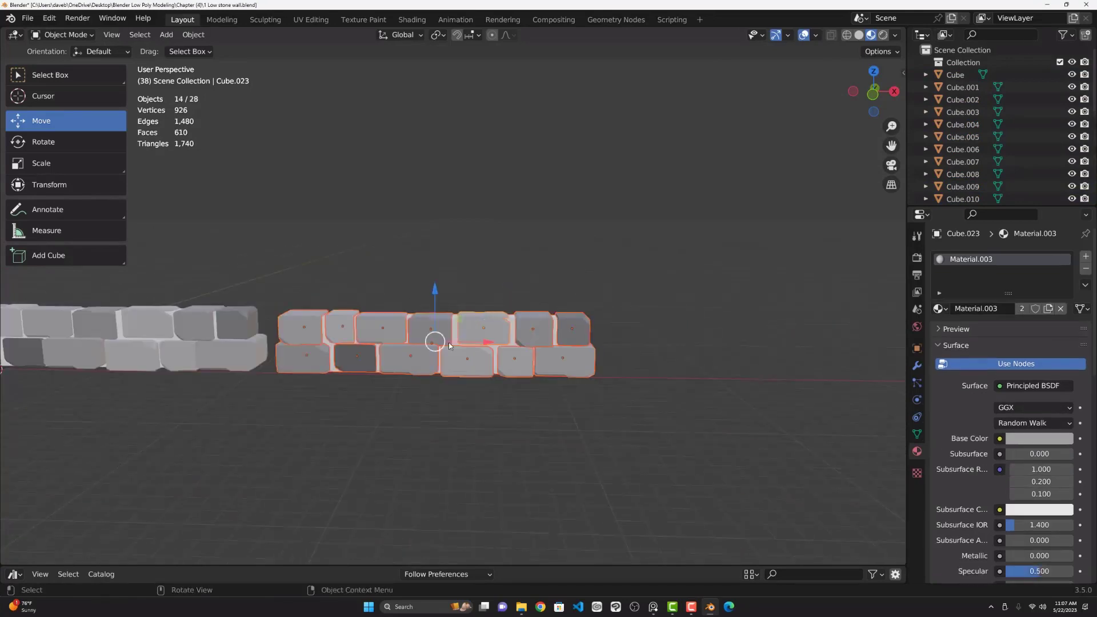
scroll(592, 295, "up", 3)
left_click(1061, 440)
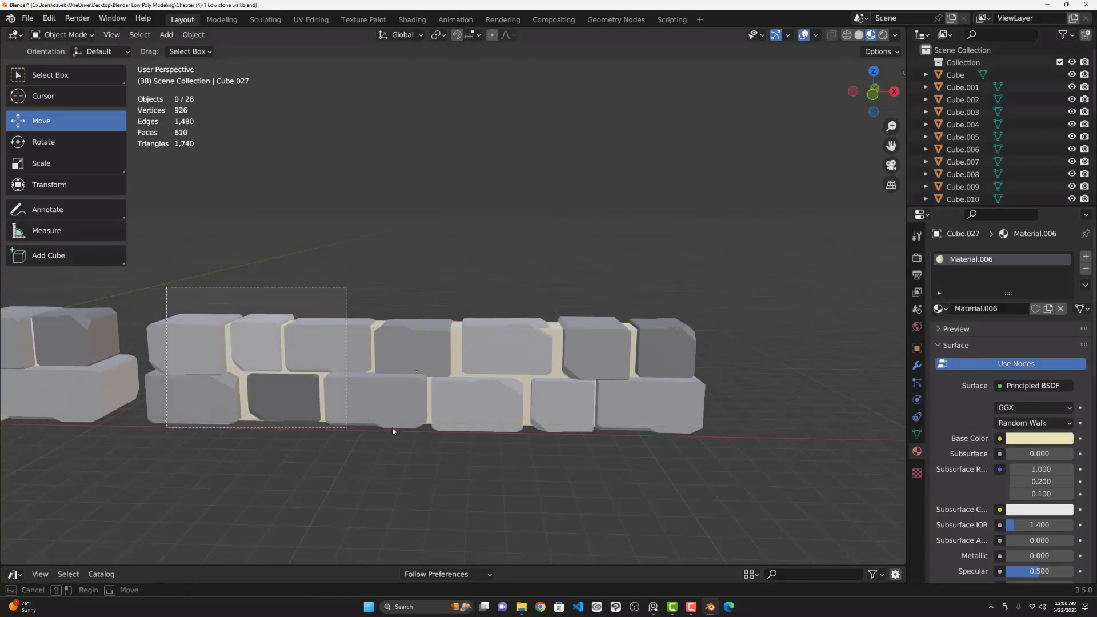
Step: Join the new wall into one object and place the Room C house shape beside it
key("ctrl+j")
key("alt+a")
left_click_drag(609, 566, 609, 413)
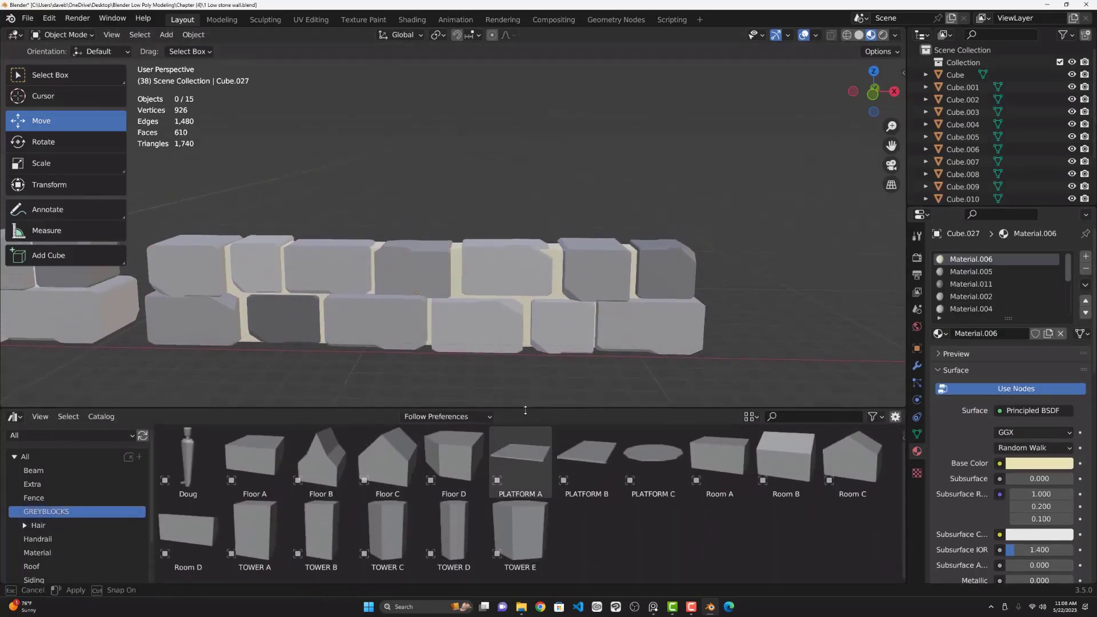
left_click_drag(809, 315, 649, 220)
left_click_drag(872, 93, 861, 86)
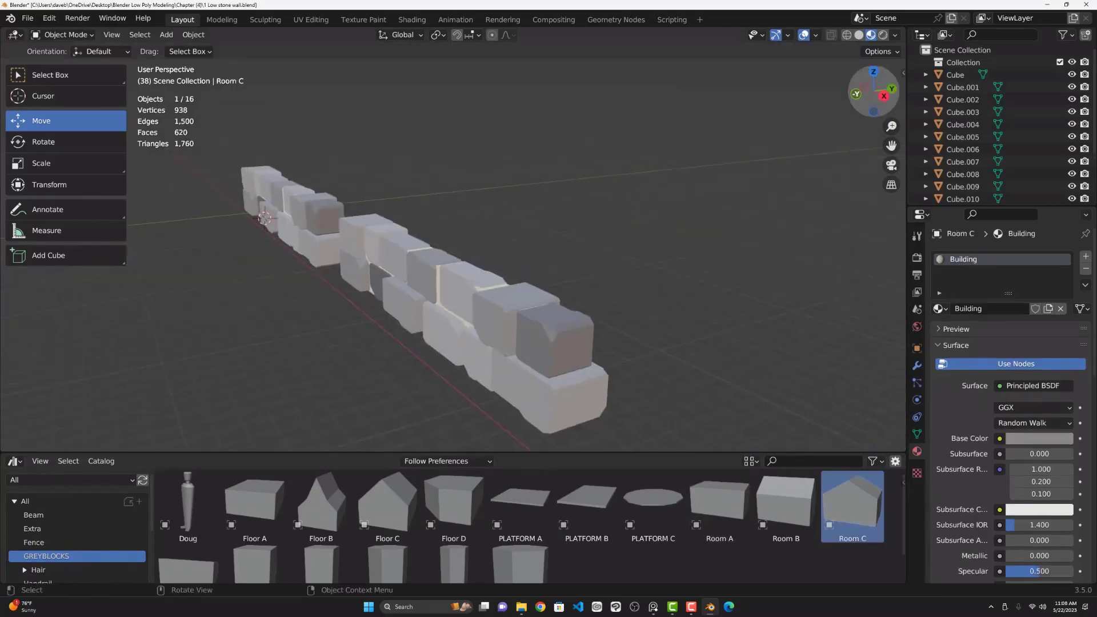
key("KP_7")
key("g")
left_click(482, 184)
middle_click_drag(482, 184, 480, 257)
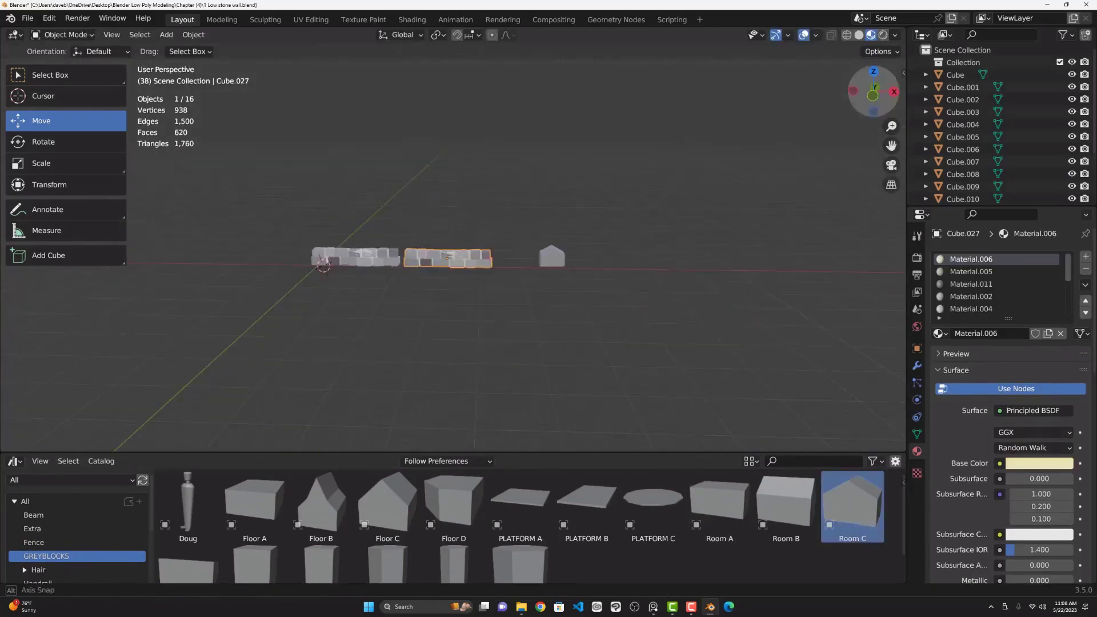
scroll(480, 257, "up", 4)
Step: Add the Doug figure and raise Doug and Room C onto the ground line
mouse_move(188, 506)
left_mouse_down()
mouse_move(541, 401)
mouse_move(735, 324)
left_mouse_up()
key("KP_1")
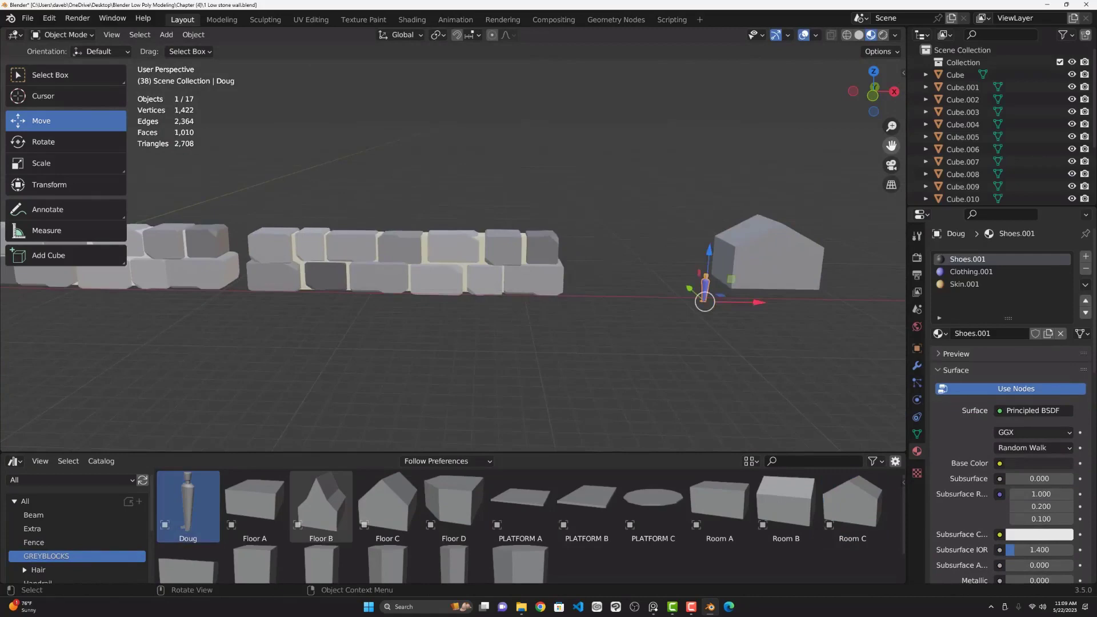
scroll(640, 367, "up", 3)
scroll(641, 367, "up", 2)
left_click(771, 308)
left_click_drag(796, 257, 796, 240)
left_click(577, 334)
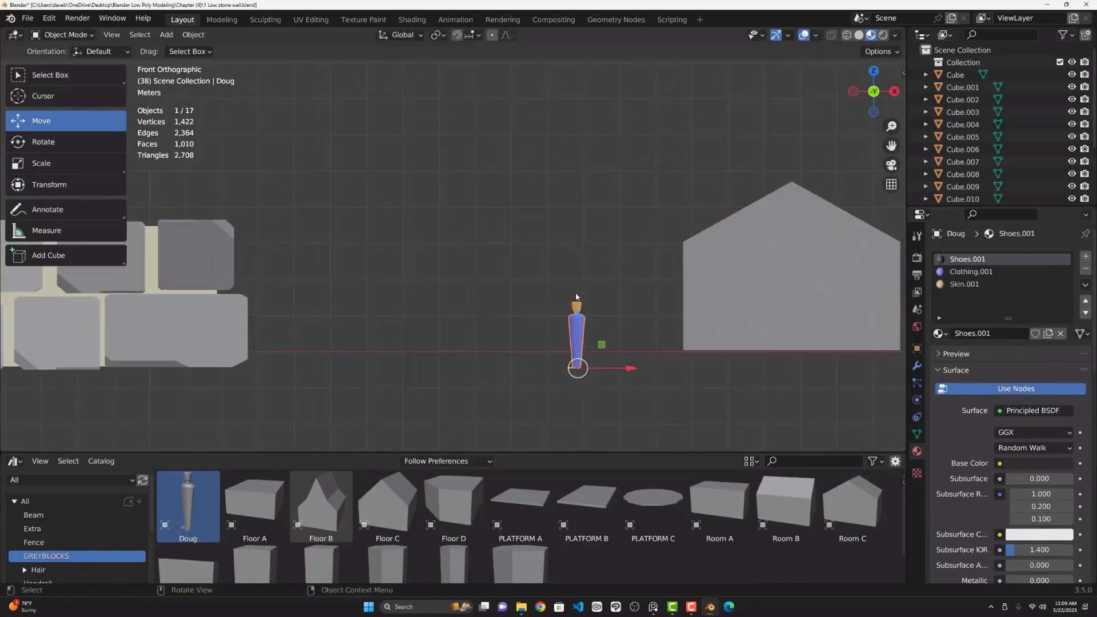
left_click_drag(577, 318, 576, 299)
left_click_drag(634, 350, 826, 345)
left_click(790, 247)
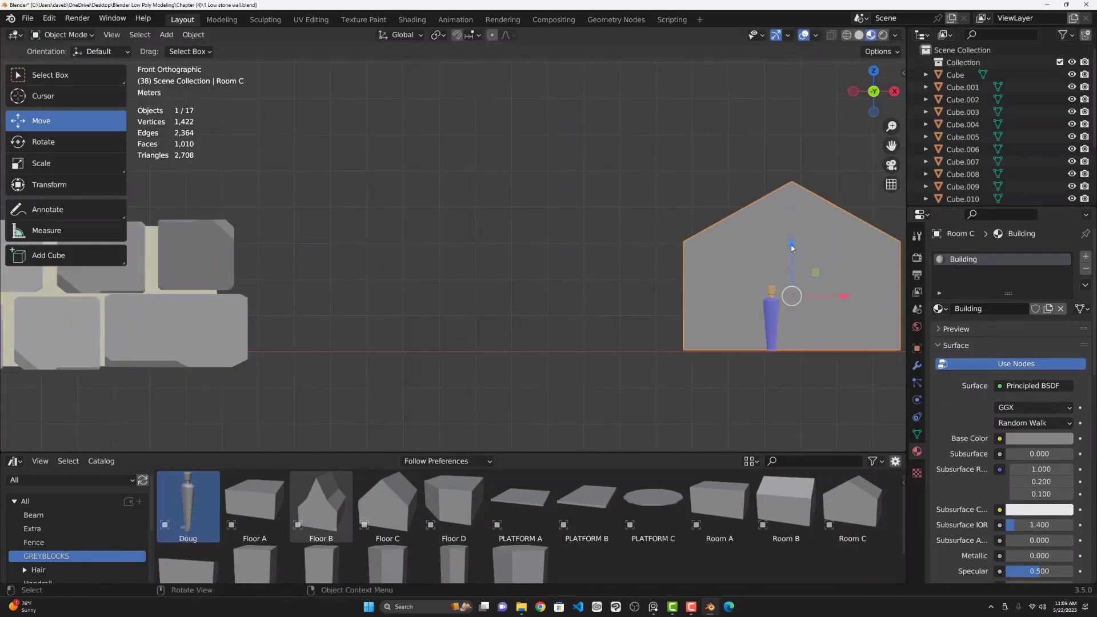
scroll(791, 247, "down", 3)
Step: Shift the stone wall right and lift the Room C house shape upward
left_click_drag(251, 249, 414, 249)
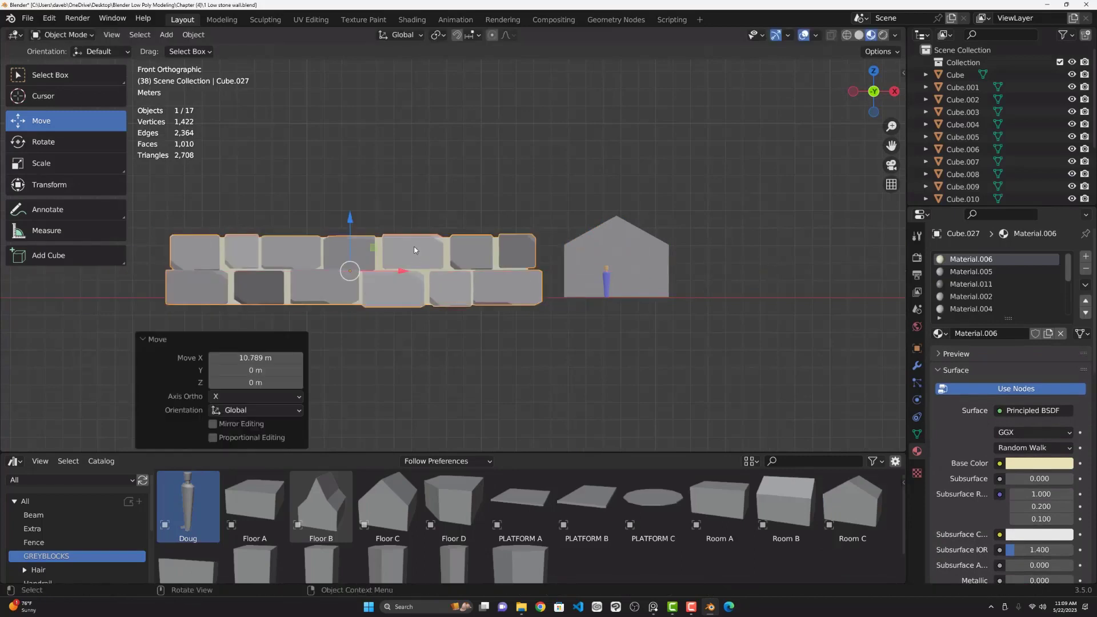
left_click(618, 228)
scroll(589, 264, "up", 3)
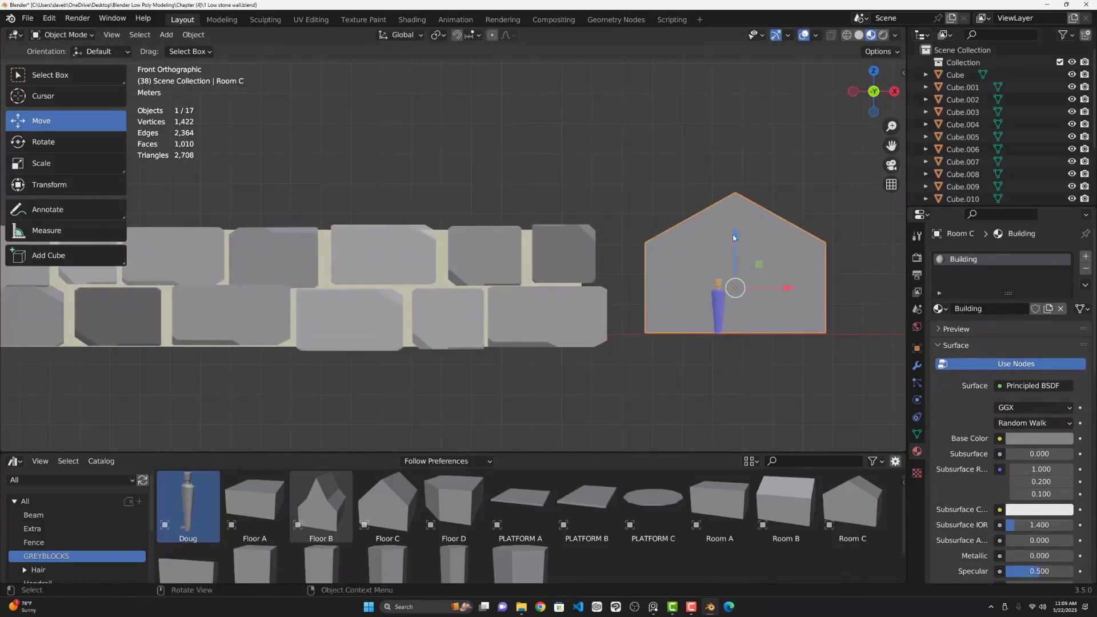
left_click_drag(734, 236, 733, 122)
Step: Add the Room A box room beneath the house shape, positioned in side view
left_click_drag(735, 334, 735, 332)
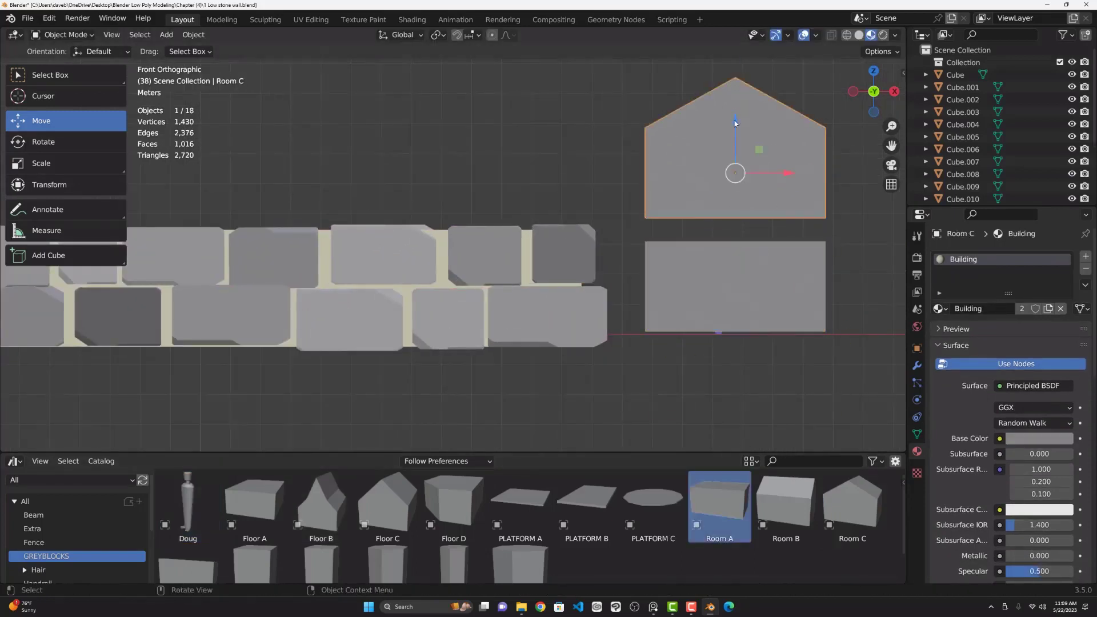
key("KP_3")
key("g")
left_click(482, 194)
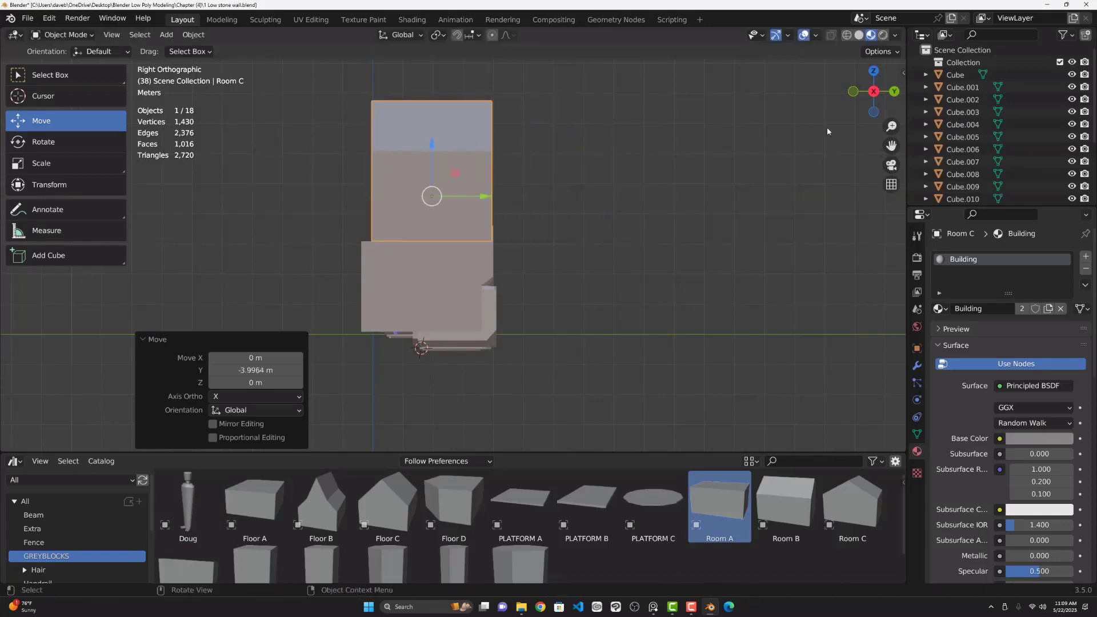
middle_click_drag(483, 195, 600, 223)
Step: Tint the house shape purple and the Room A box a deeper pink
left_click(1037, 438)
left_click(1034, 294)
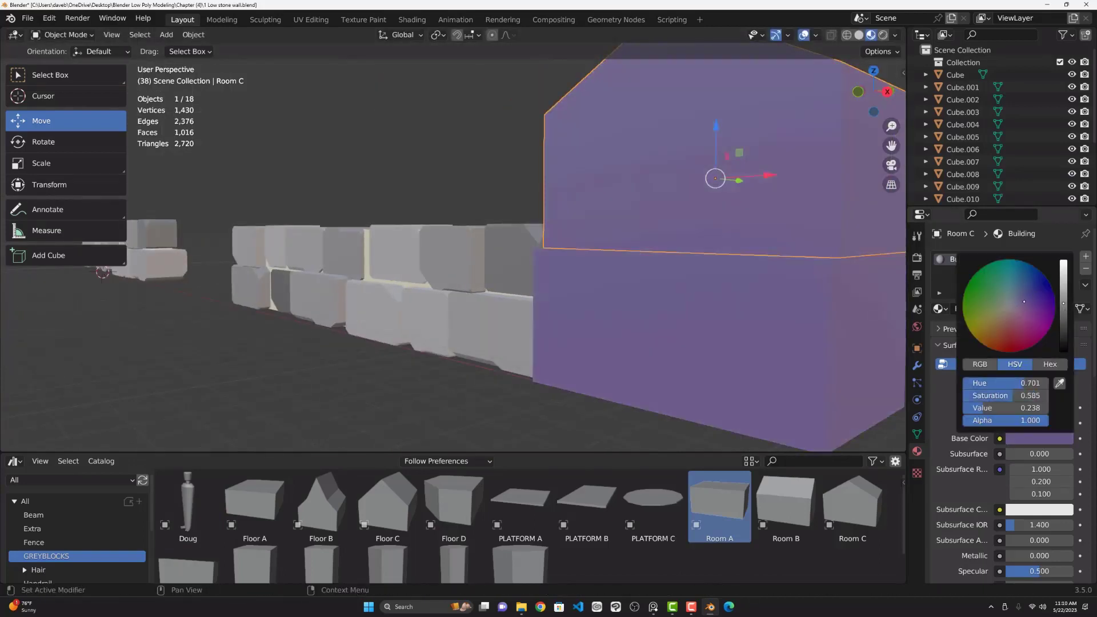
key("ctrl+z")
left_click(1034, 462)
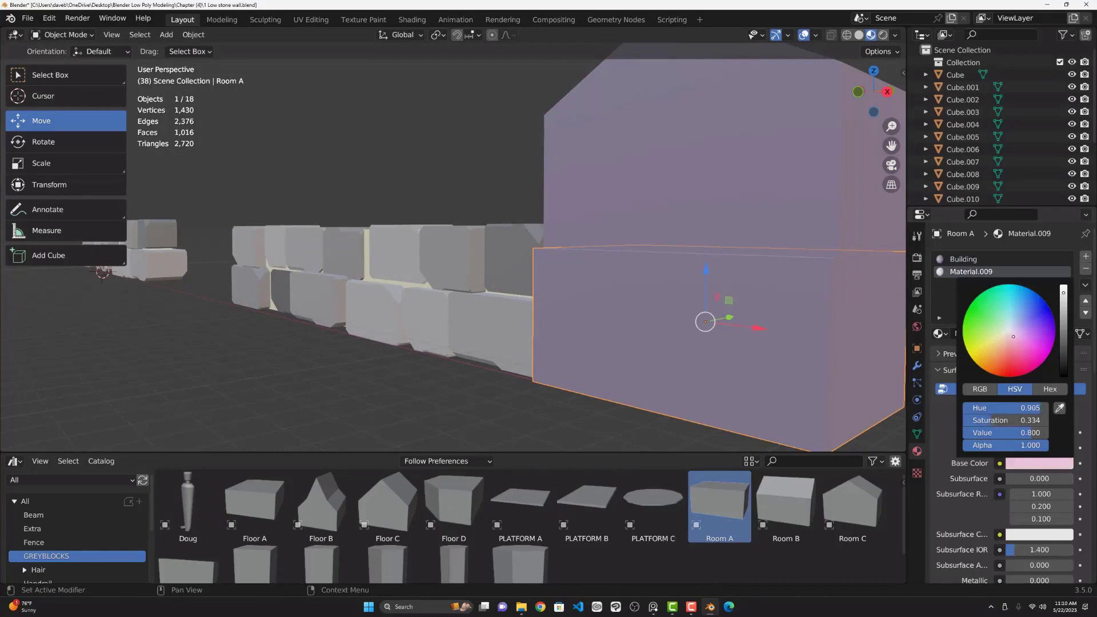
left_click_drag(1013, 336, 1020, 345)
Step: Shift and narrow the house shape's depth in side view to match the box
left_click(848, 205)
scroll(820, 306, "down", 3)
key("KP_3")
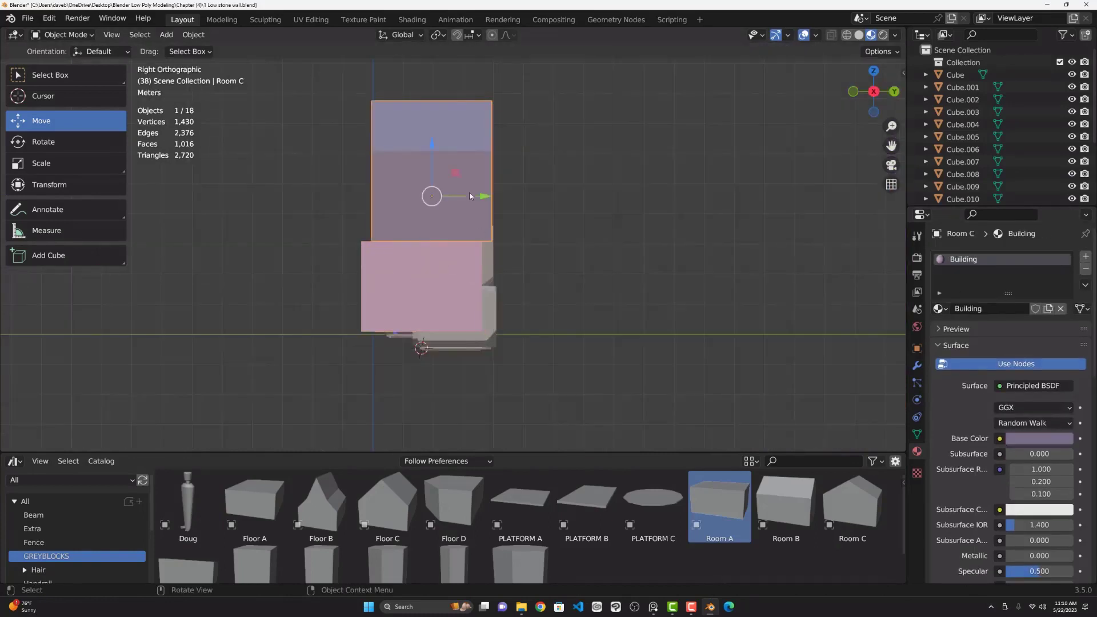
mouse_move(474, 189)
left_mouse_down()
mouse_move(469, 199)
mouse_move(367, 186)
left_mouse_up()
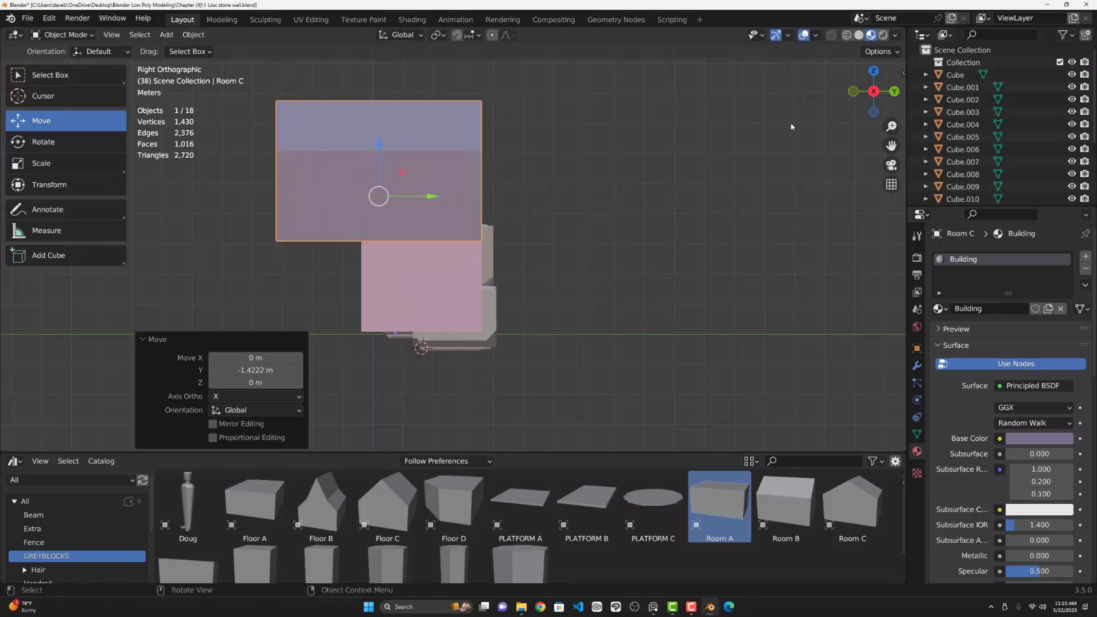
middle_click_drag(791, 126, 553, 226)
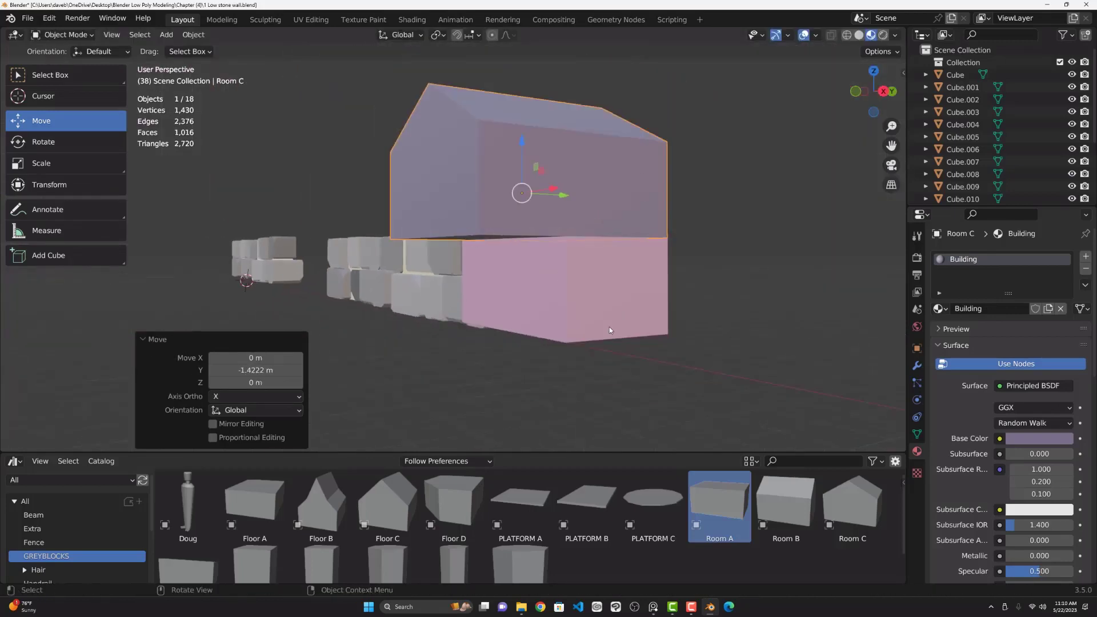
key("KP_3")
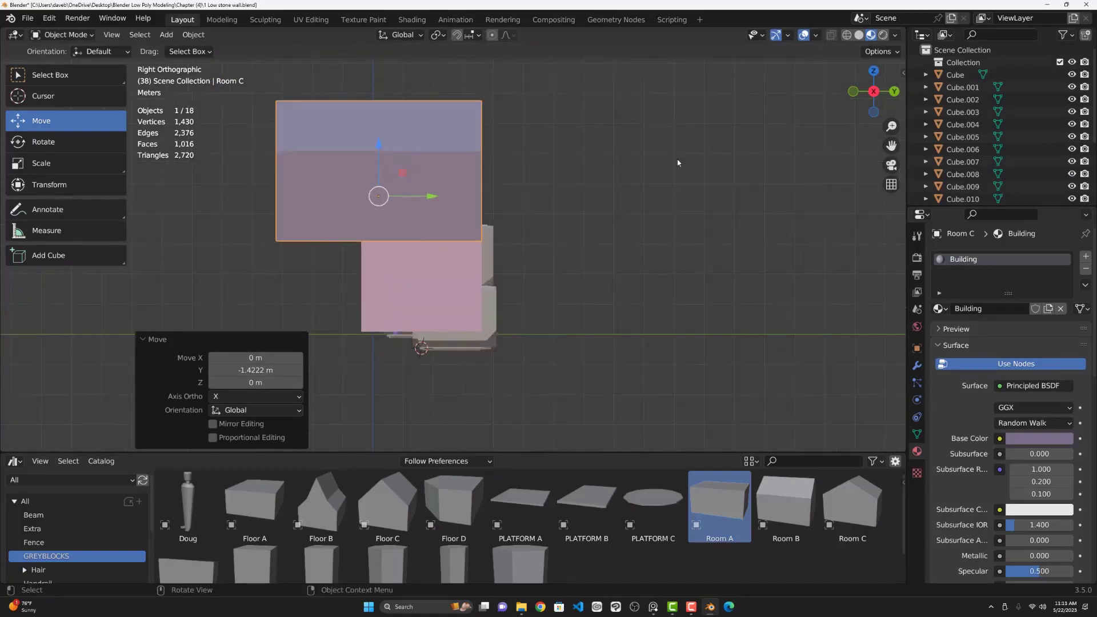
key("s")
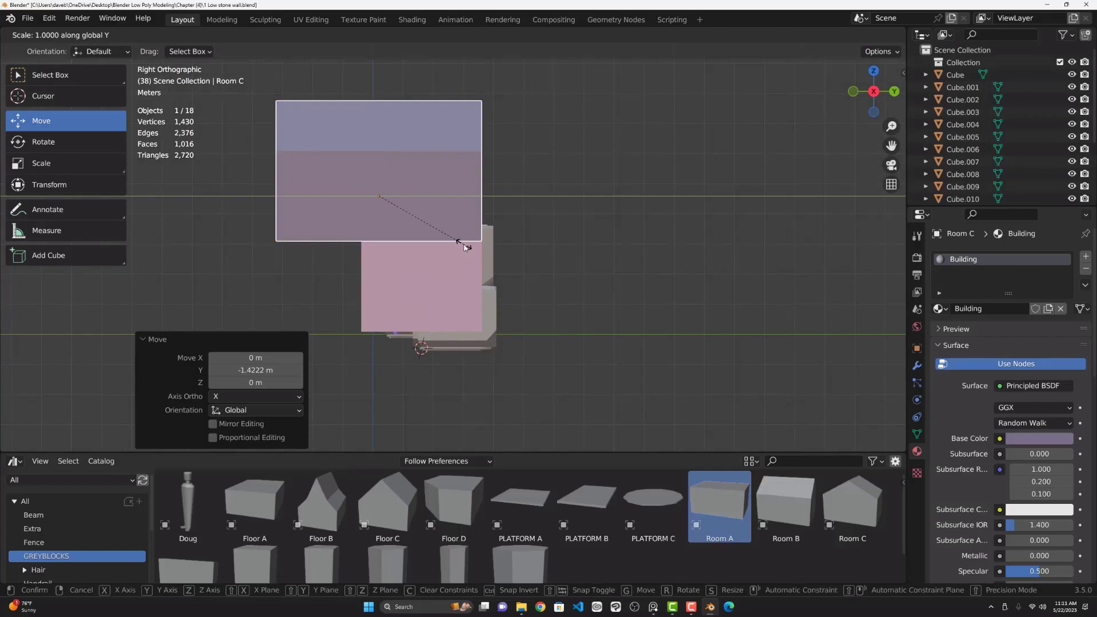
left_click(457, 197)
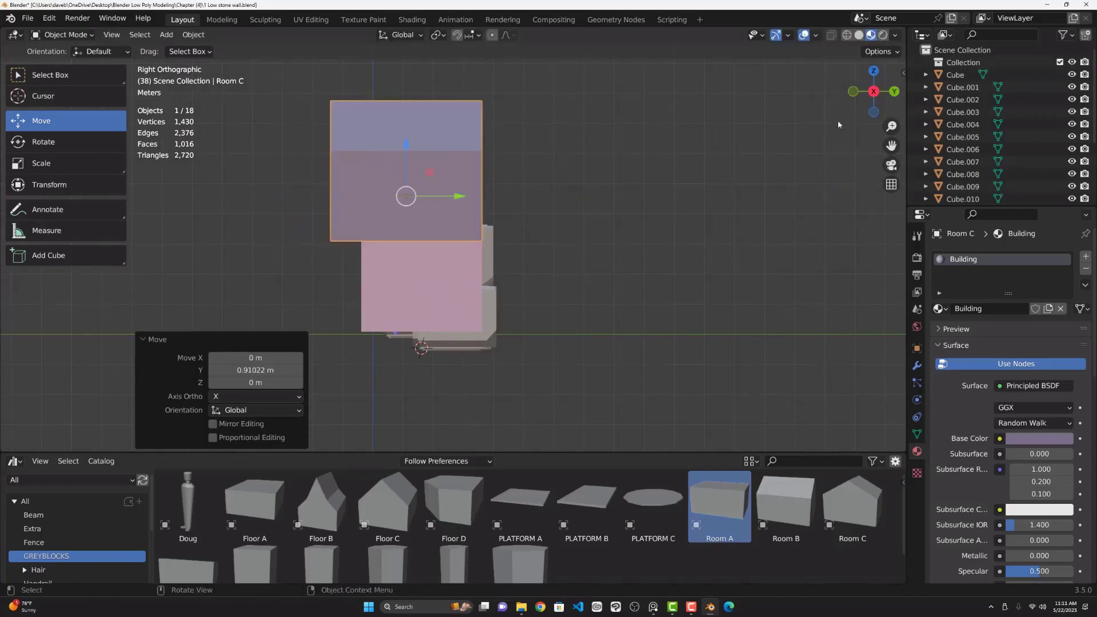
left_click_drag(866, 105, 823, 129)
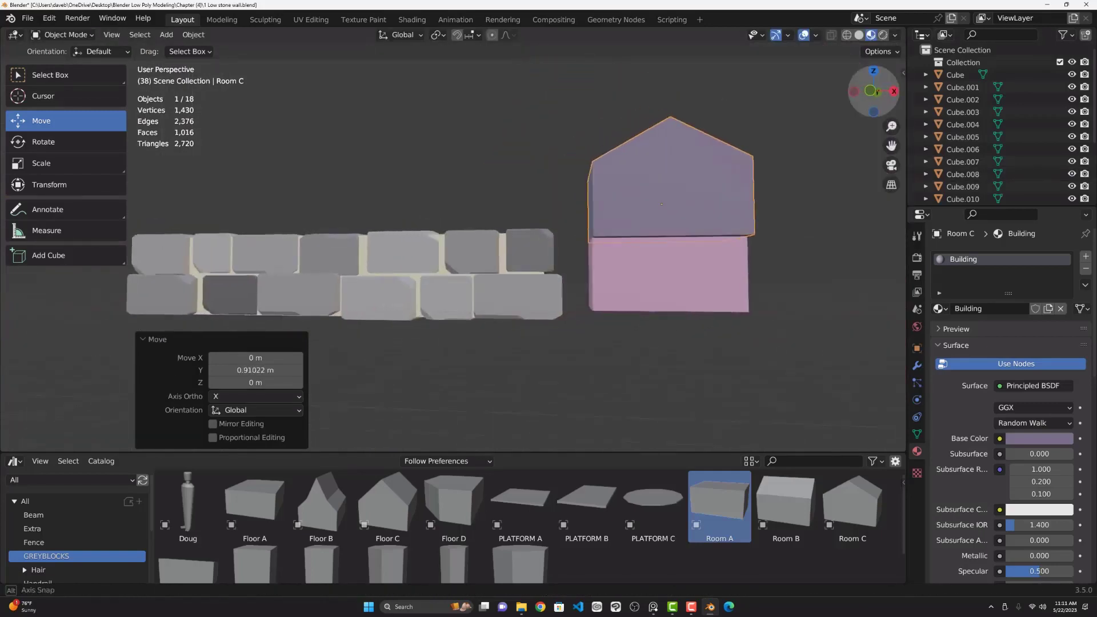
Step: Apply the stone wall's scale and set its Dimensions height to 2 m
left_click(428, 275)
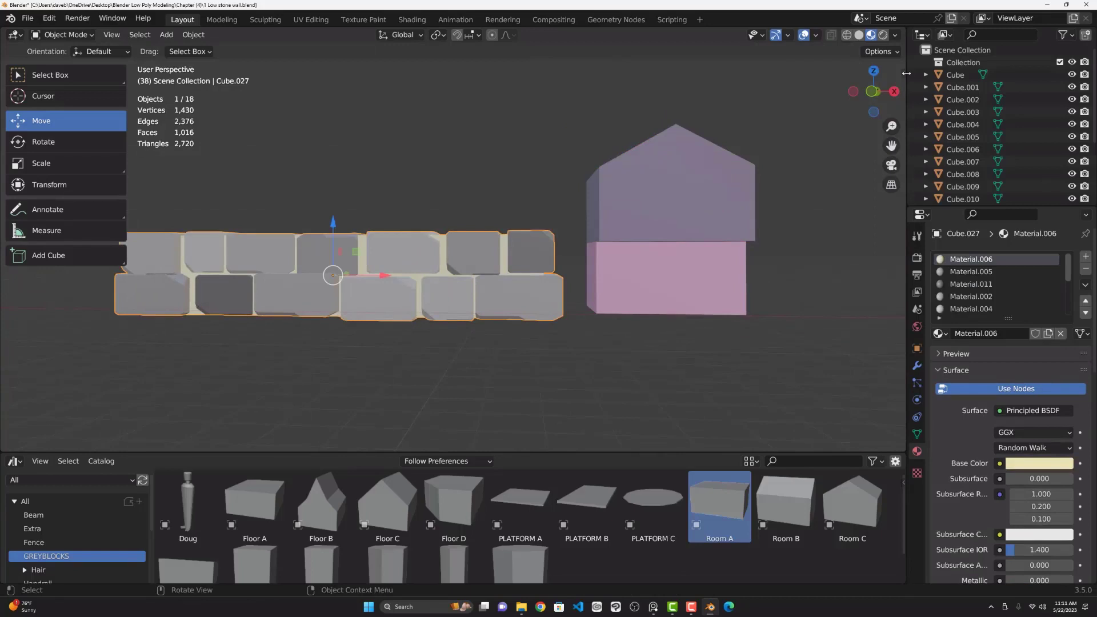
key("ctrl+a")
left_click(434, 297)
key("n")
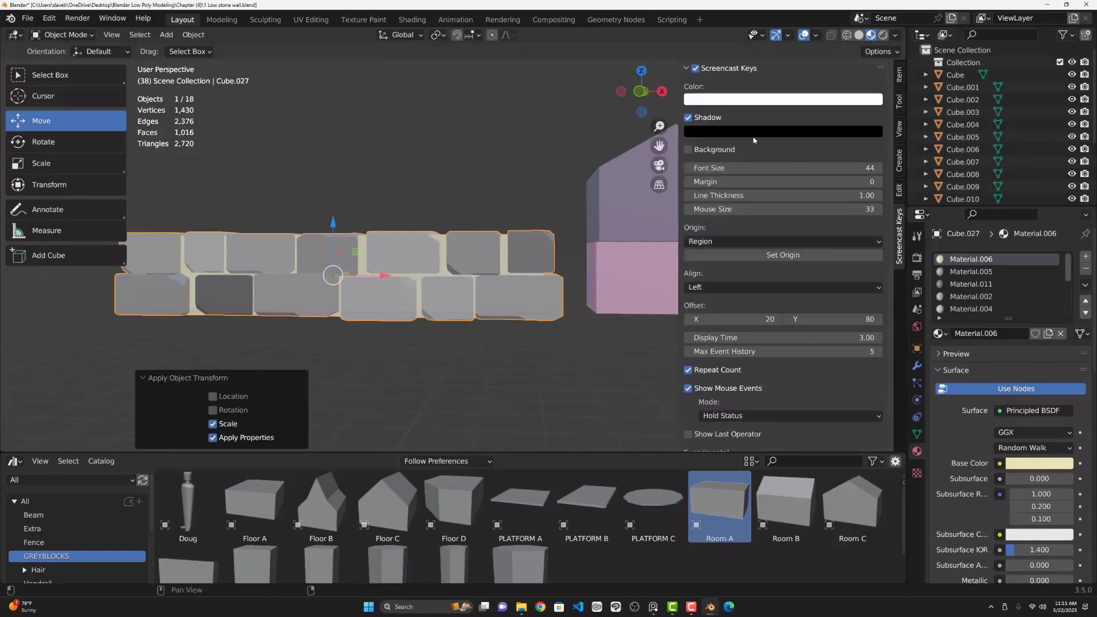
left_click(899, 77)
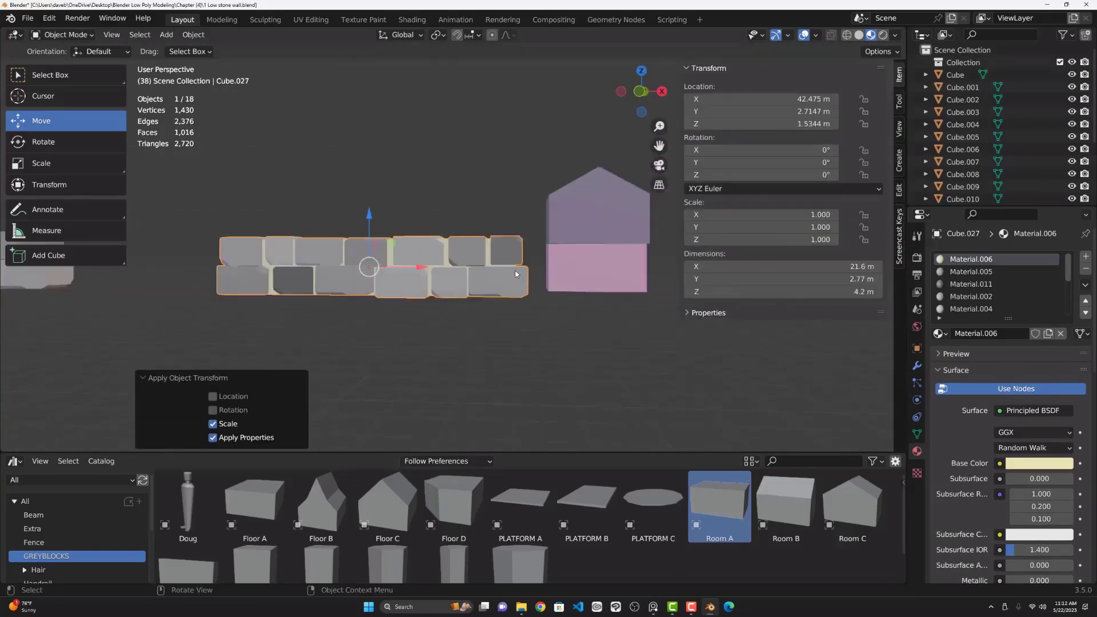
key("KP_1")
double_click(784, 291)
type("2")
key("Return")
scroll(546, 317, "down", 2)
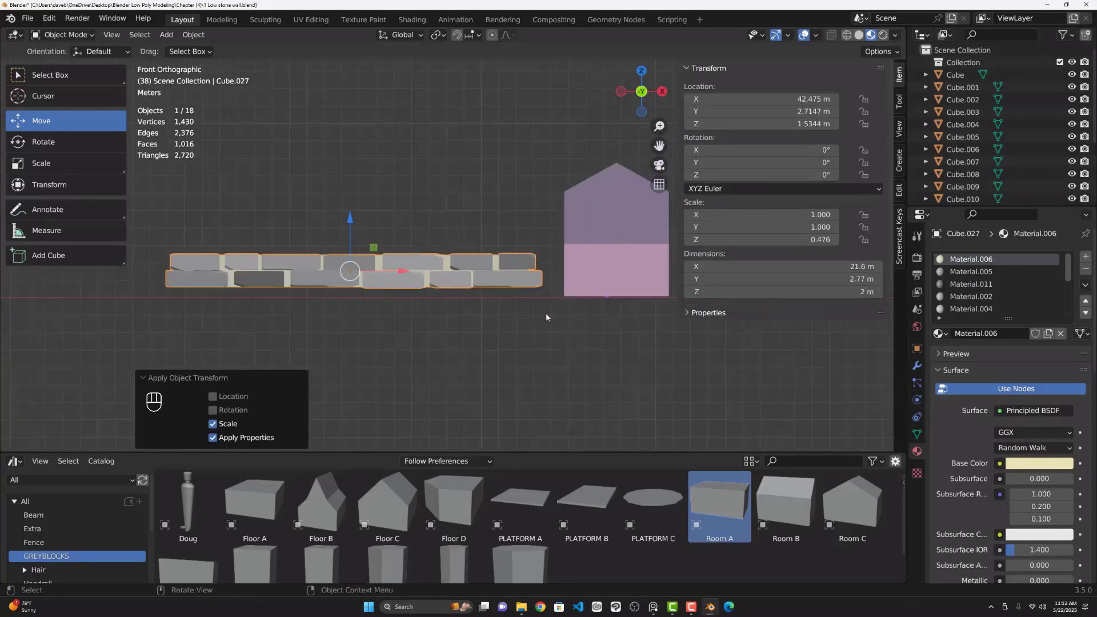
Step: Scale down the stone wall and move it in front of the pink room
middle_click_drag(760, 278, 352, 268)
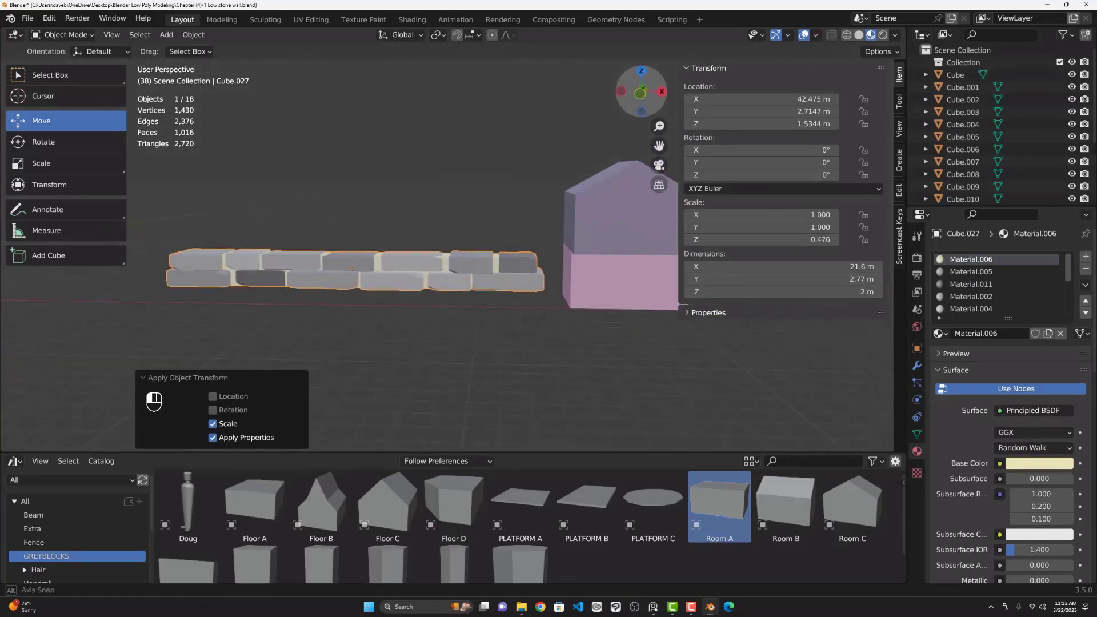
key("ctrl+z")
key("KP_1")
key("s")
left_click(429, 275)
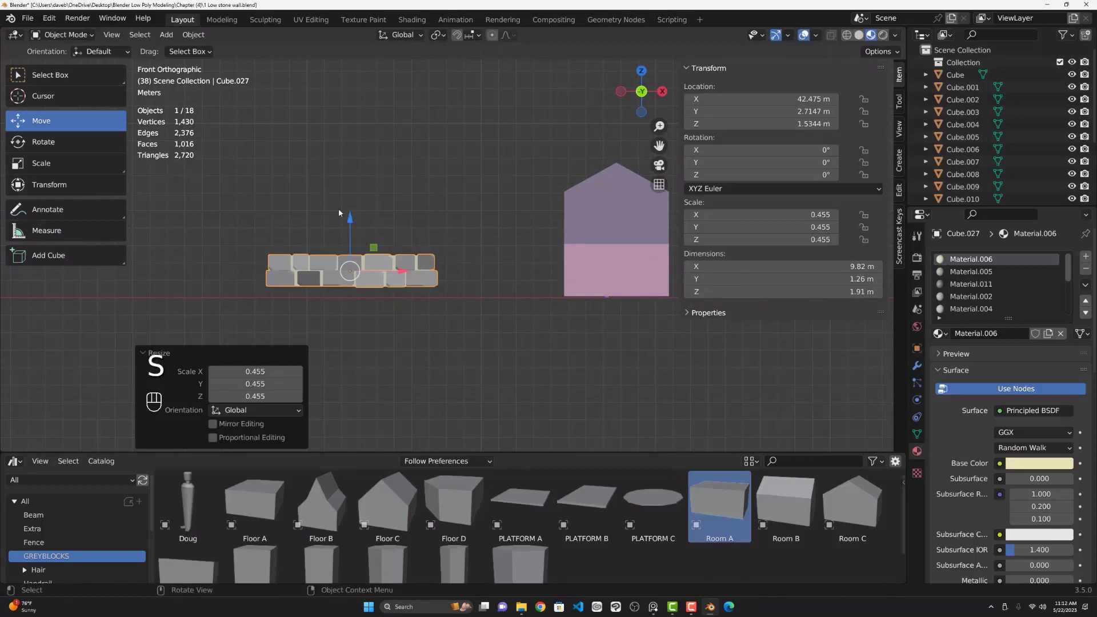
key("g")
key("z")
key("g")
key("x")
left_click(591, 274)
scroll(592, 274, "up", 3)
middle_click_drag(591, 274, 519, 214)
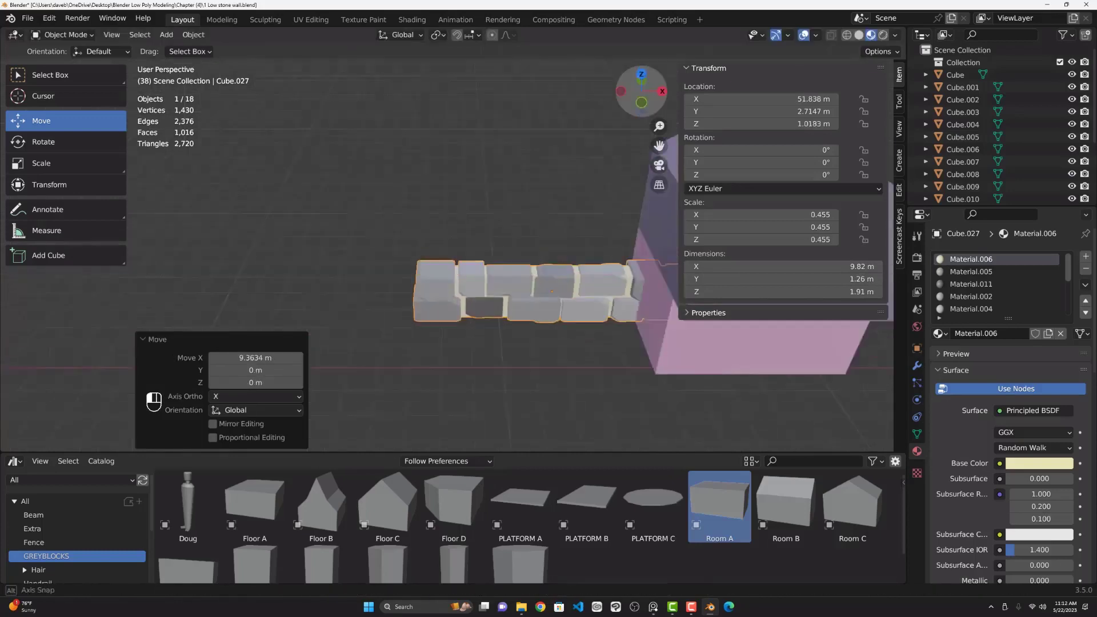
key("g")
key("y")
left_click(650, 361)
key("KP_1")
scroll(650, 360, "up", 2)
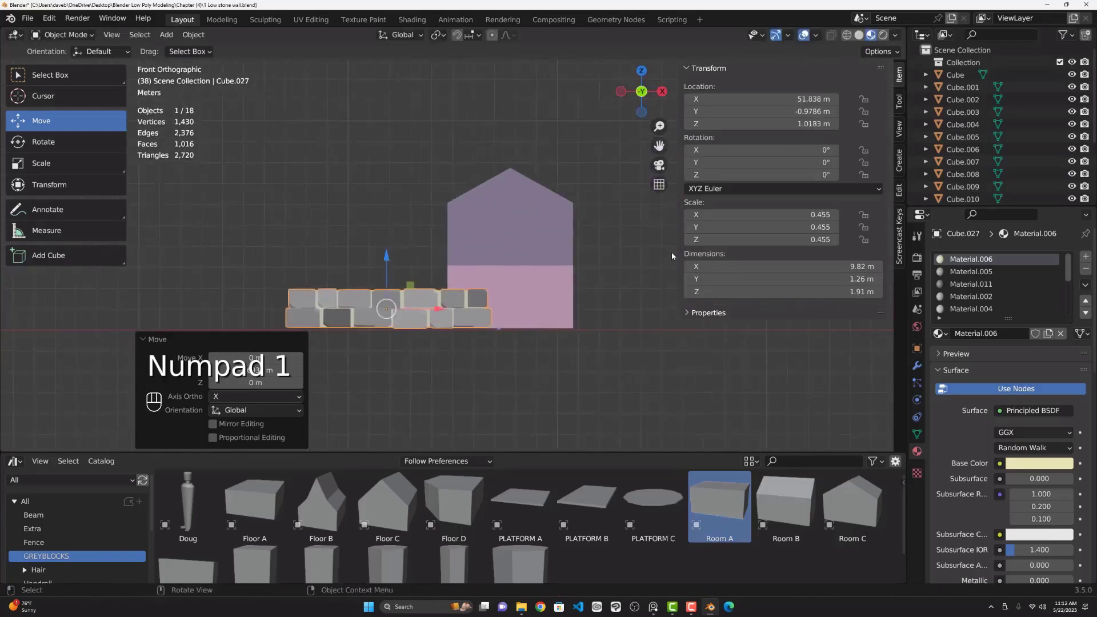
scroll(651, 360, "up", 2)
Step: Shrink the wall further and slide Doug front-to-back in top view
key("s")
left_click(526, 343)
left_click(527, 342)
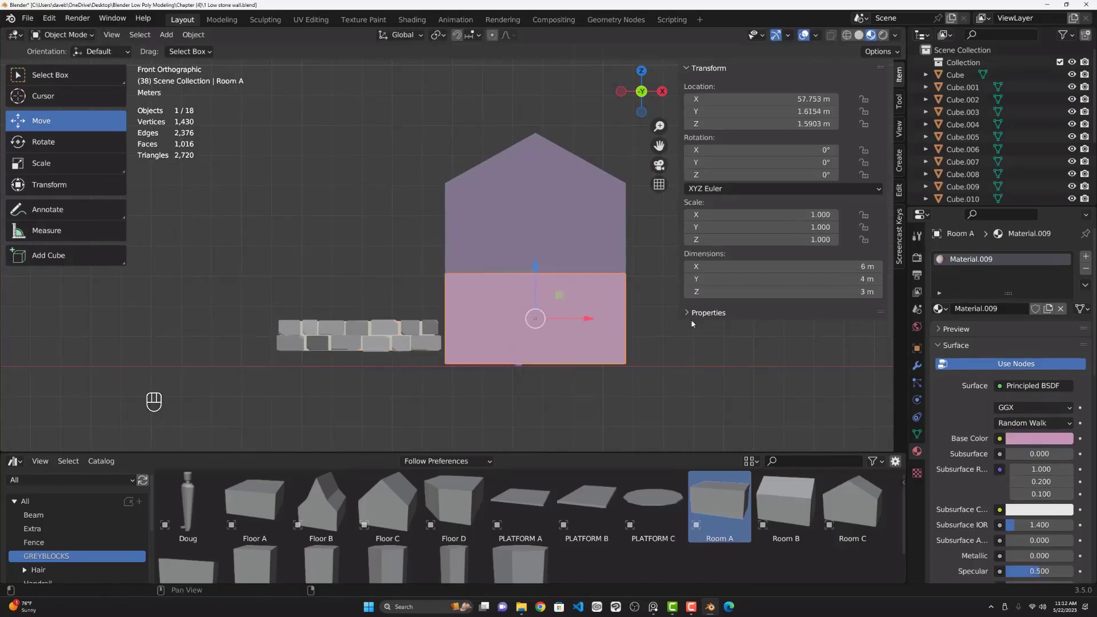
scroll(985, 130, "down", 4)
left_click(956, 169)
key("KP_7")
key("KP_7")
key("g")
key("y")
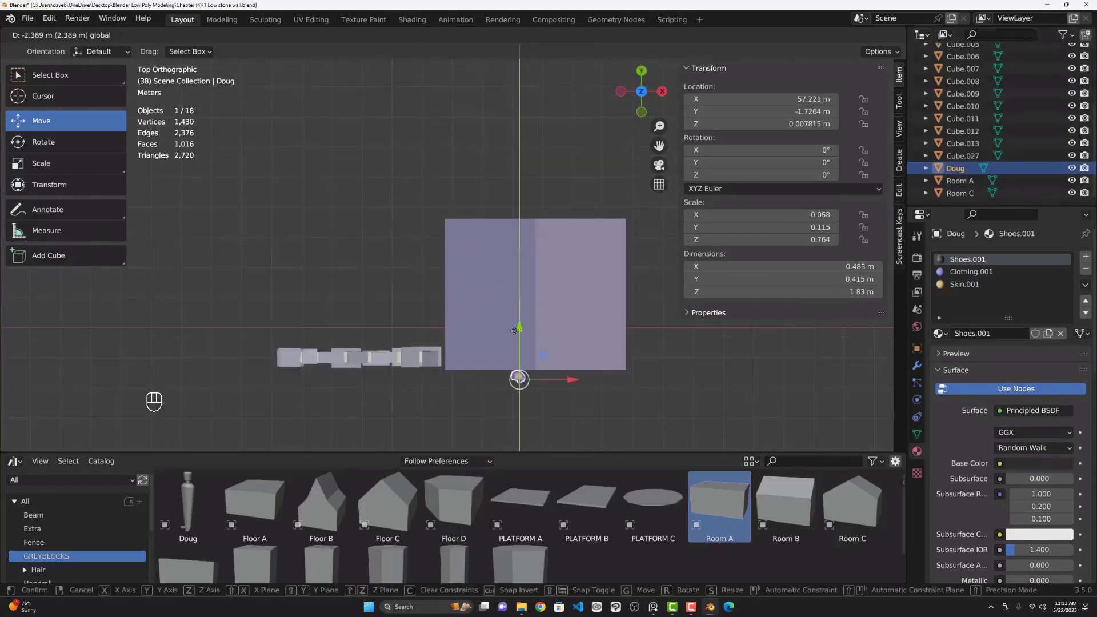
left_click(629, 120)
key("KP_1")
Step: Lower stone wall Cube.027 to the ground at the pink room's base
left_click(368, 330)
key("g")
key("z")
left_click(377, 343)
key("g")
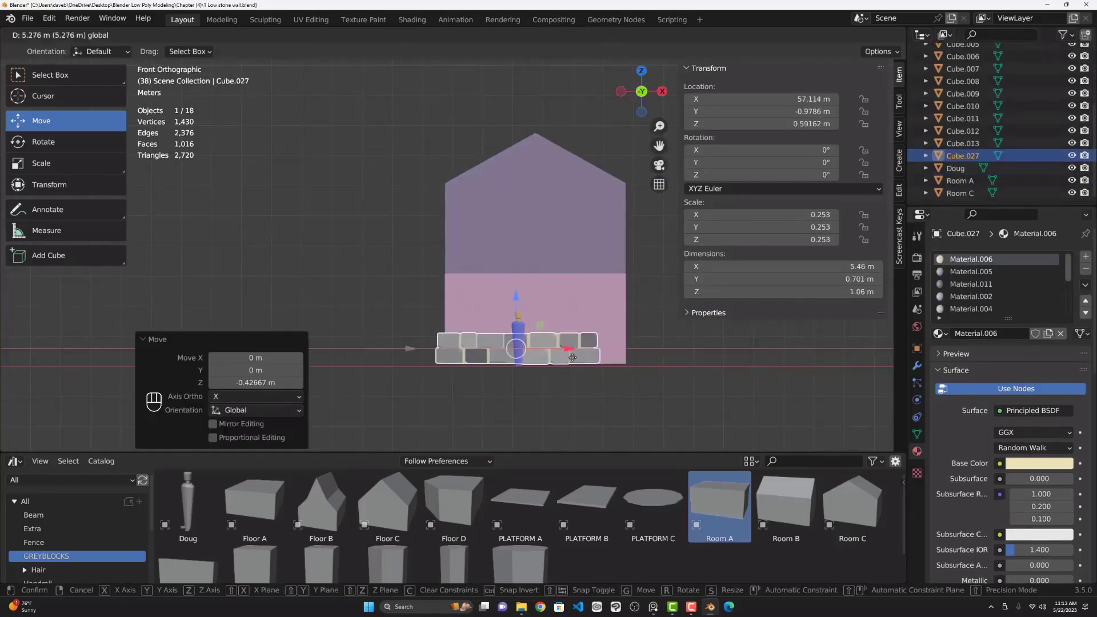
left_click(579, 355)
scroll(494, 347, "up", 2)
scroll(494, 347, "up", 2)
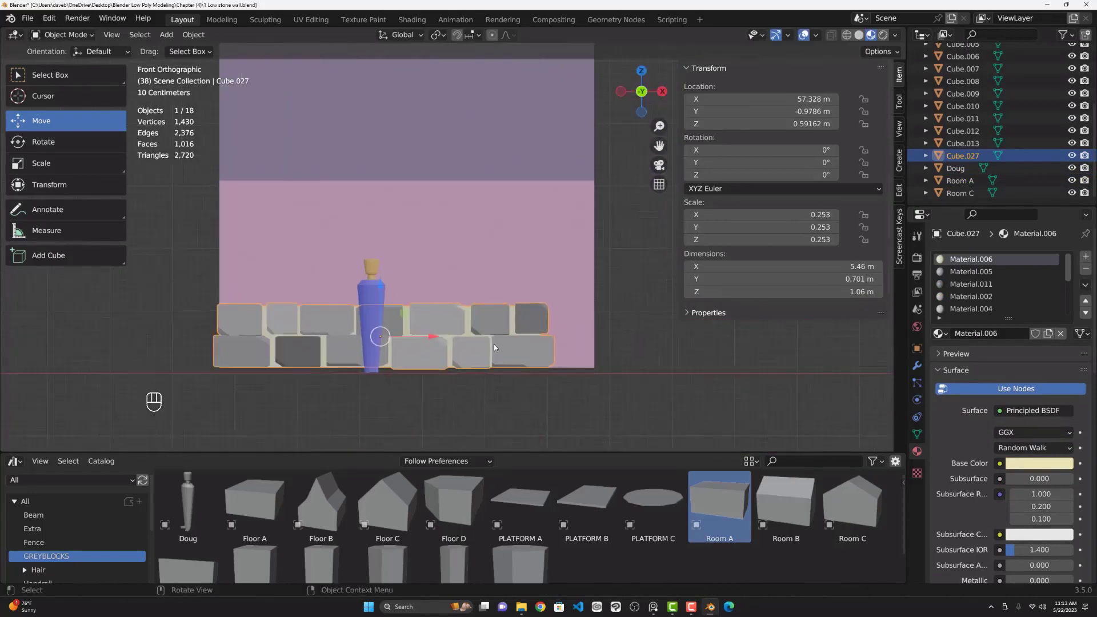
Step: Stack two upward copies of the stone wall and centre the stack on the room
key("shift+d")
key("z")
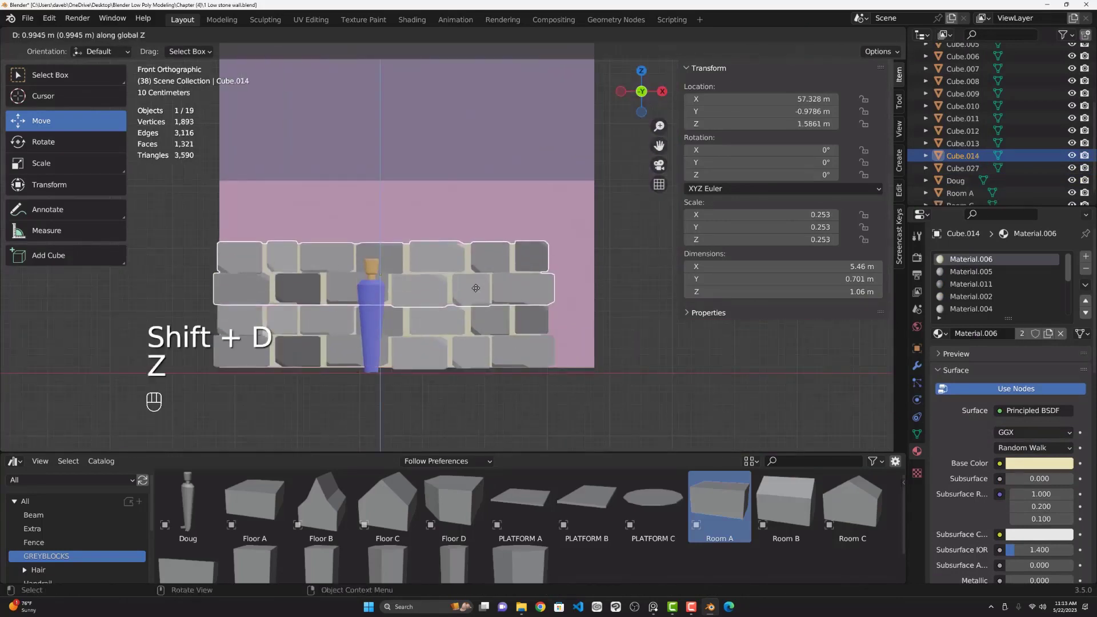
left_click(480, 295)
key("shift+d")
key("z")
scroll(614, 324, "down", 2)
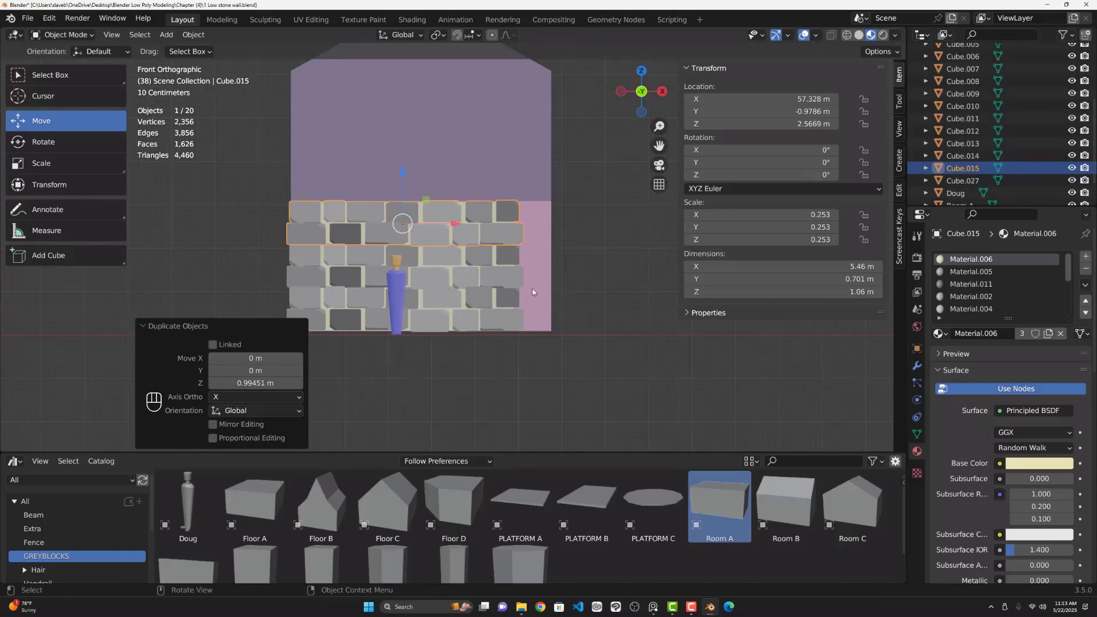
left_click(493, 293)
key("g")
left_click(551, 257)
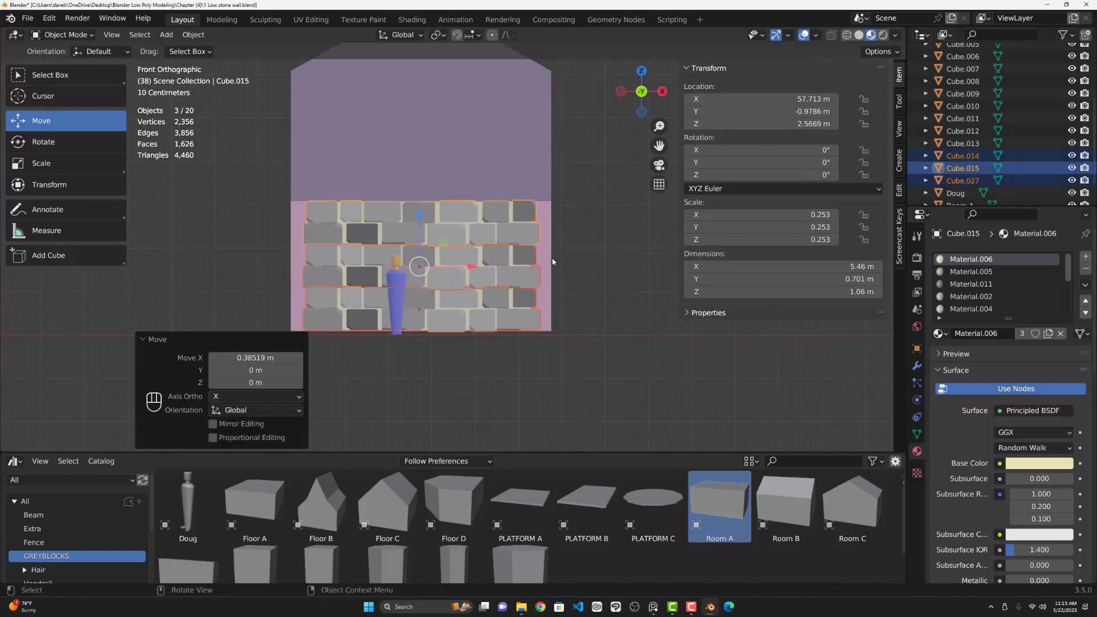
key("s")
left_click(555, 262)
Step: Narrow the pink room's width to match, then select the bottom and upper walls
key("s")
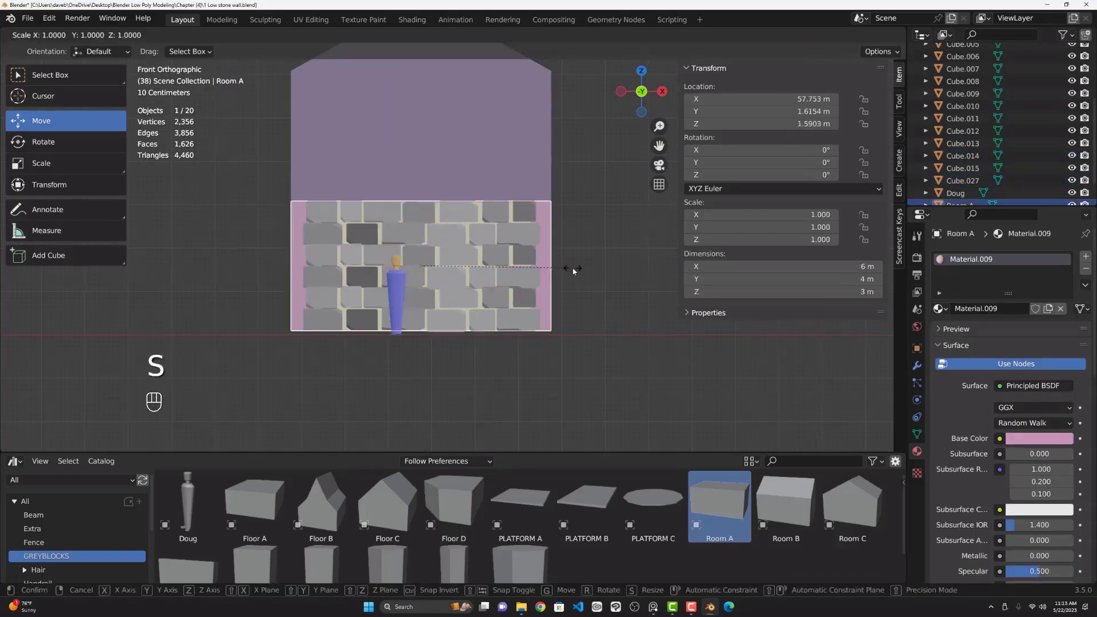
key("x")
left_click(551, 269)
scroll(514, 514, "down", 3)
middle_click_drag(428, 360, 343, 326)
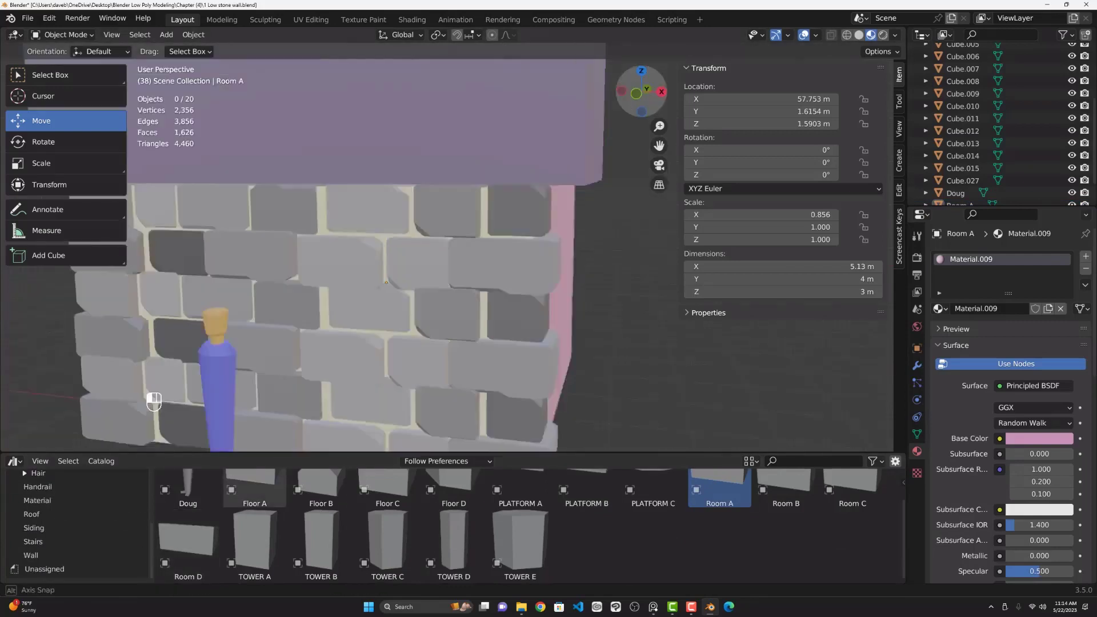
scroll(371, 318, "down", 4)
left_click(371, 319)
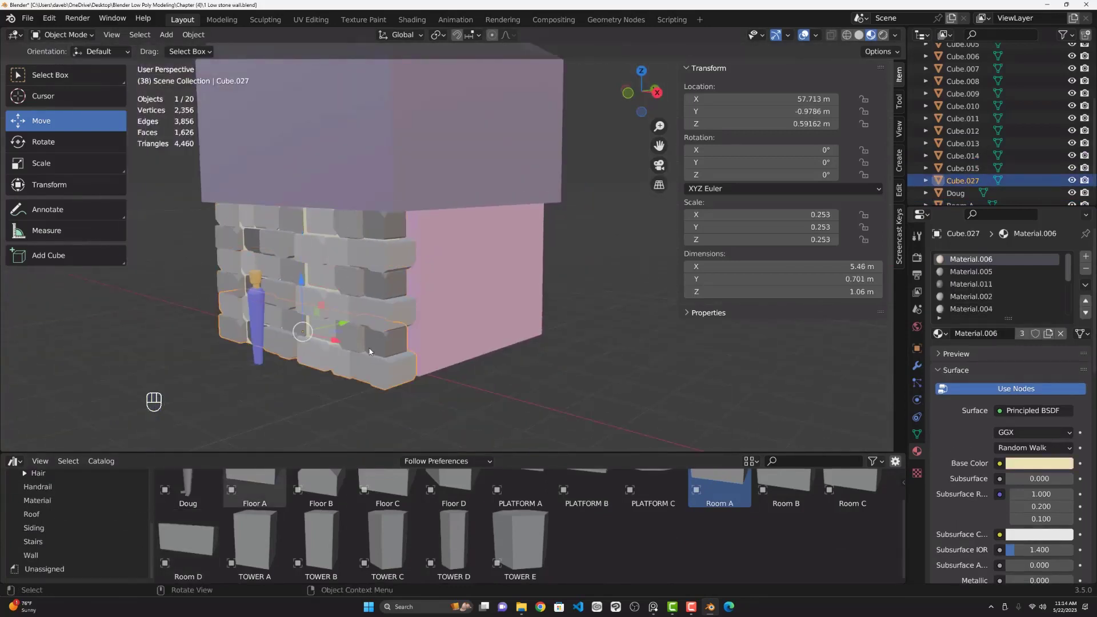
scroll(366, 205, "down", 3)
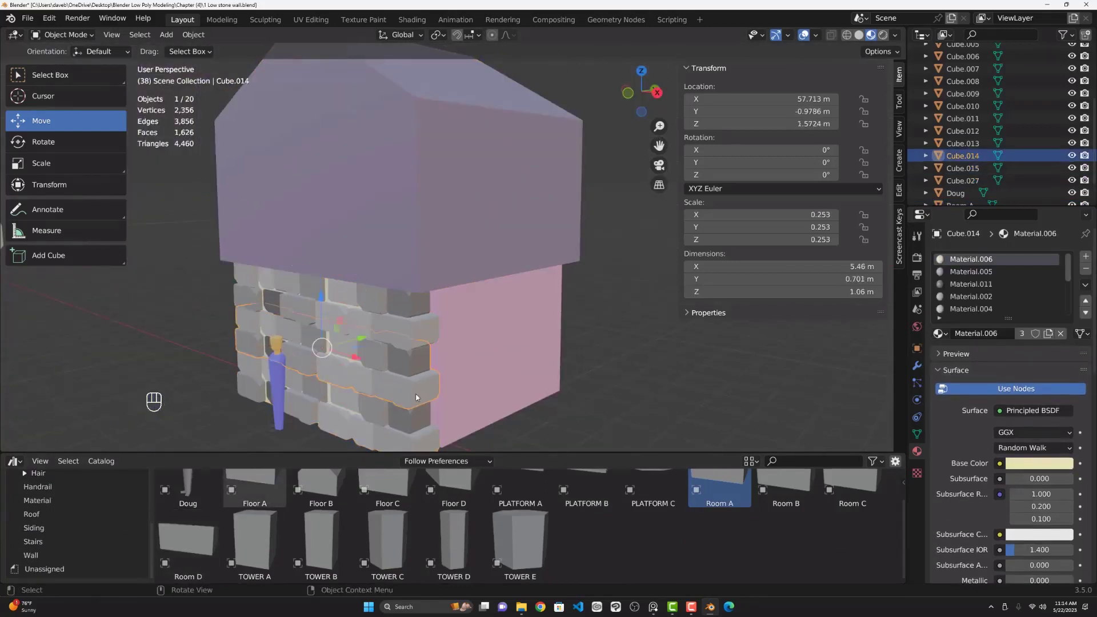
scroll(452, 327, "down", 2)
scroll(469, 294, "up", 1)
left_click(469, 294)
scroll(395, 270, "up", 2)
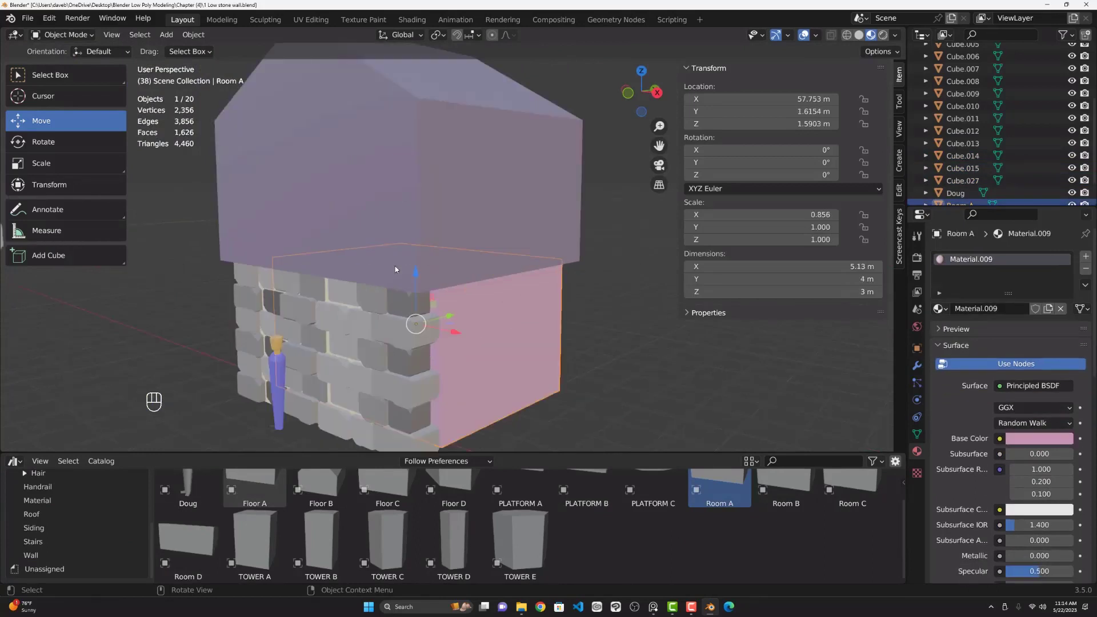
left_click(334, 305)
scroll(388, 321, "down", 2)
left_click(526, 324)
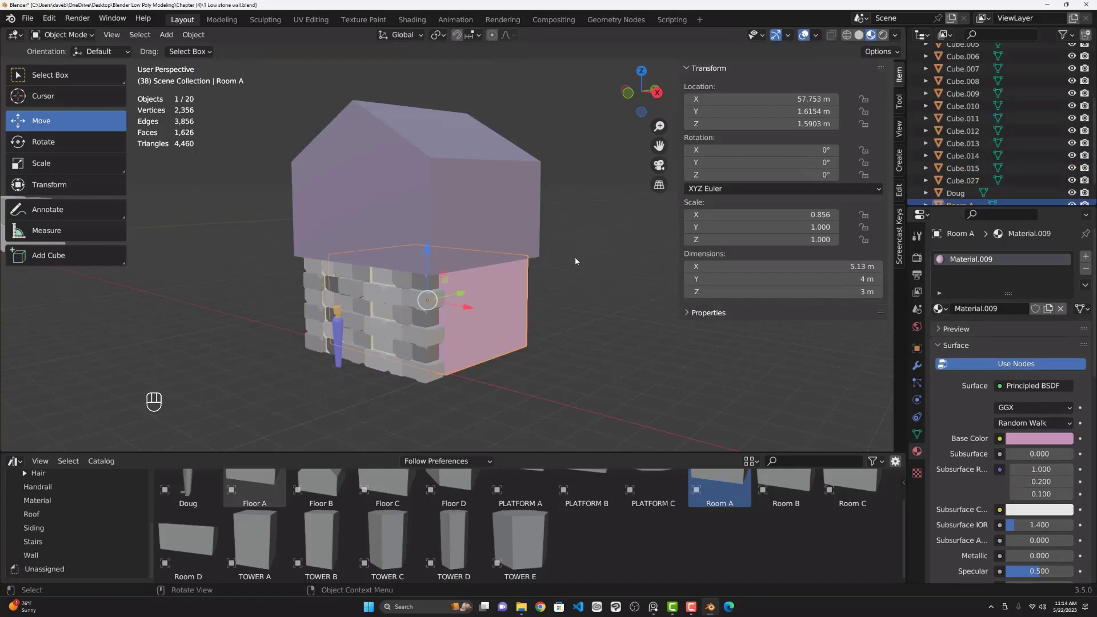
scroll(575, 260, "down", 1)
scroll(514, 292, "up", 3)
scroll(463, 326, "down", 3)
left_click(433, 349)
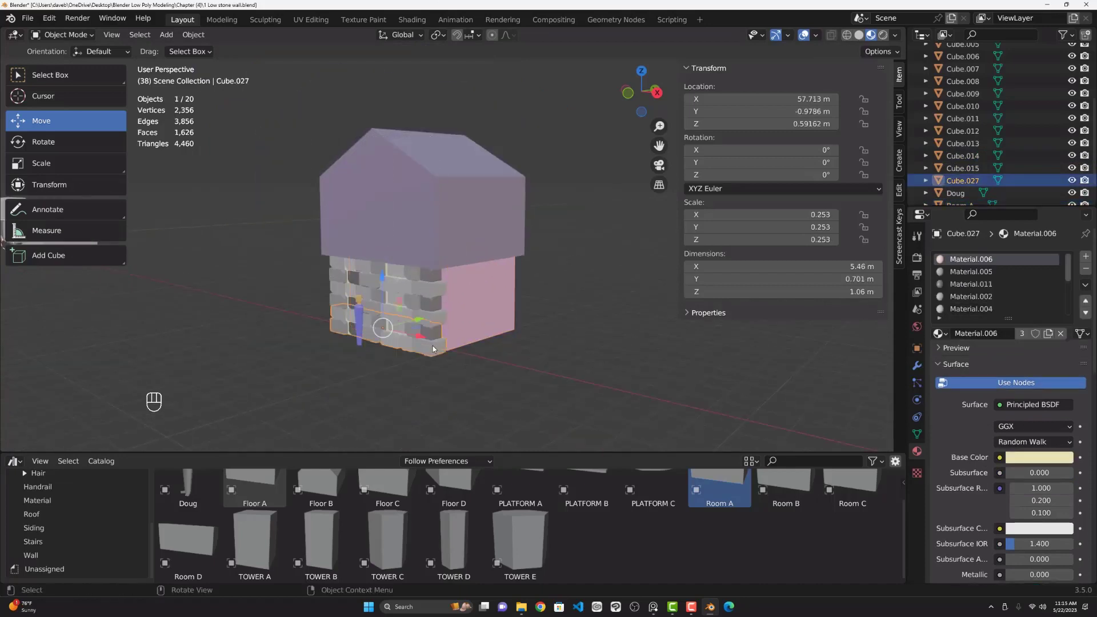
left_click(437, 297, "shift")
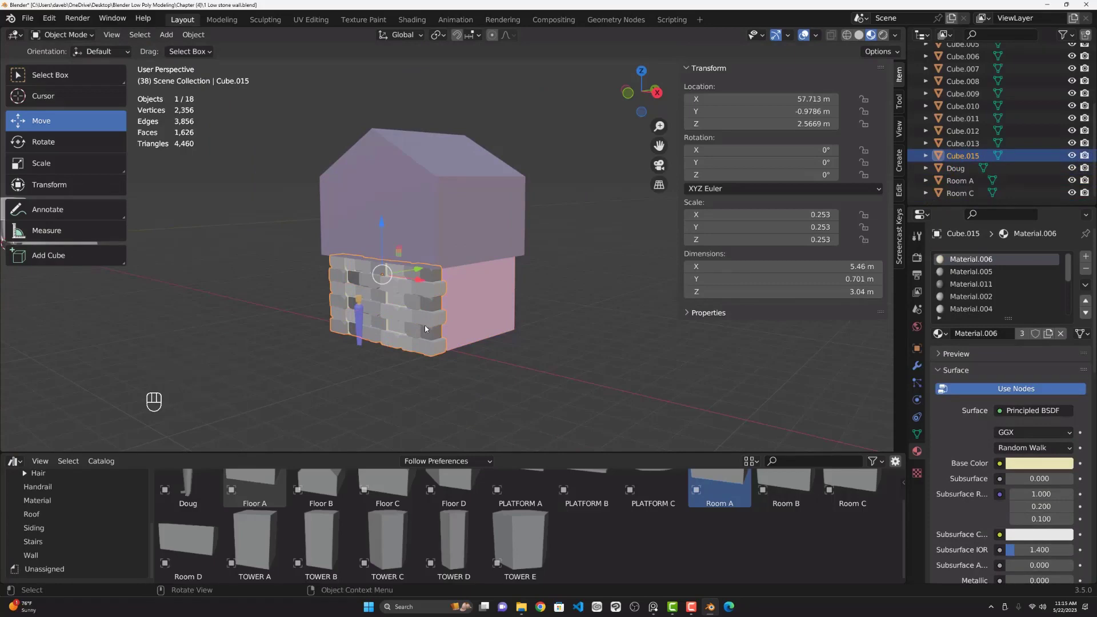
Step: Copy the stone walls to the back of the room, aligned with the front
key("shift+d")
left_click(476, 335)
key("KP_7")
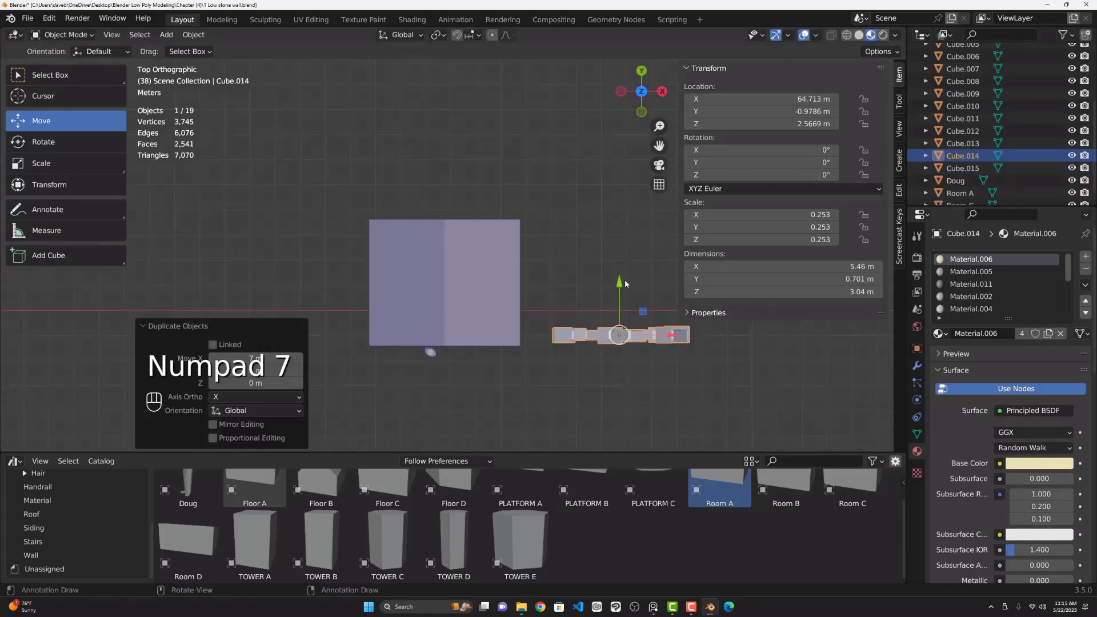
scroll(657, 226, "down", 3)
middle_click_drag(588, 271, 534, 299, "shift")
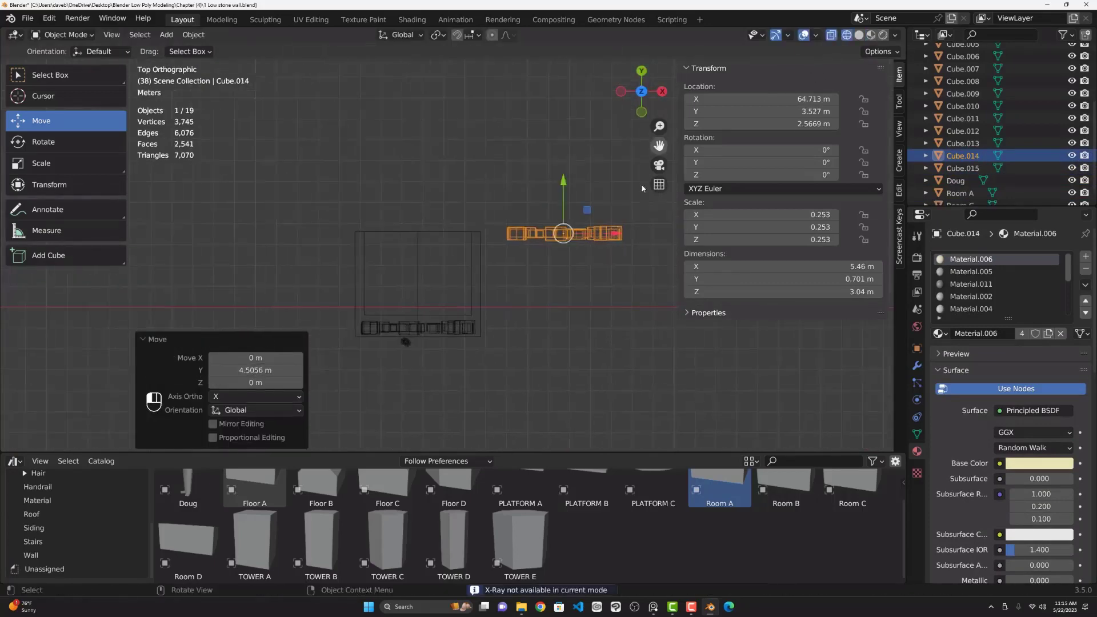
key("g")
key("x")
left_click(536, 270)
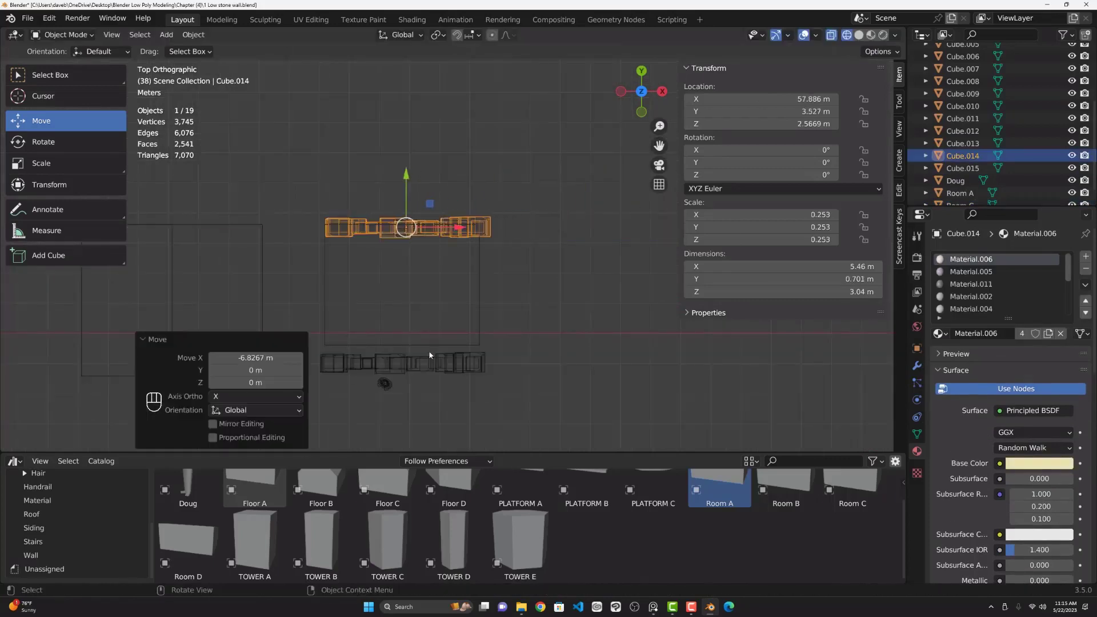
key("g")
key("x")
left_click(536, 269)
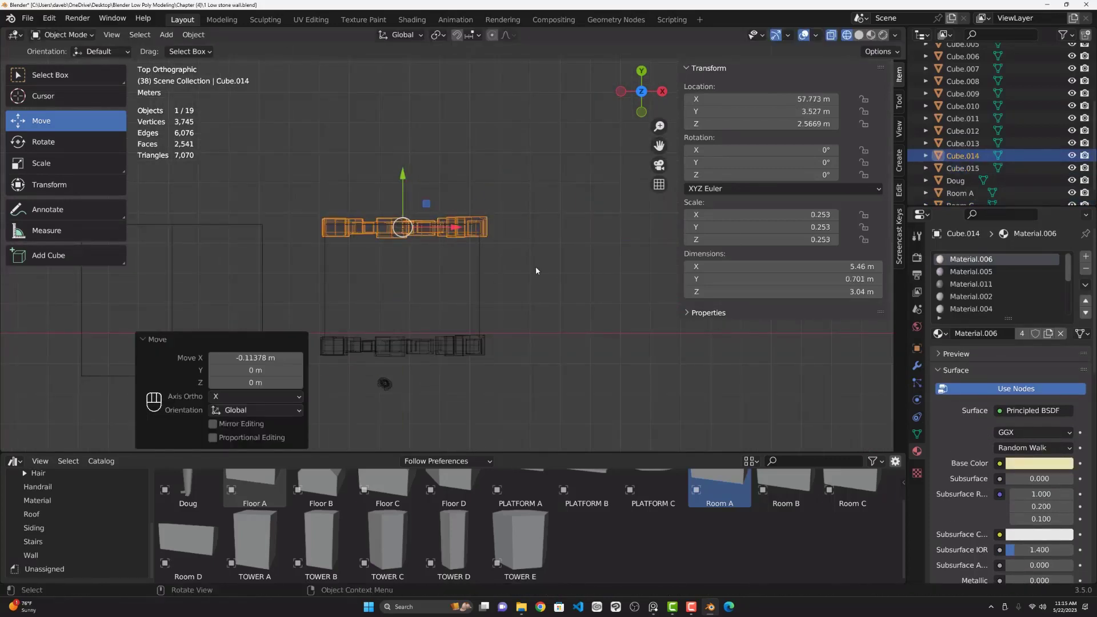
Step: Add a quarter-turned wall copy along the room's right edge
key("shift+d")
key("r")
left_click(531, 227)
key("g")
key("x")
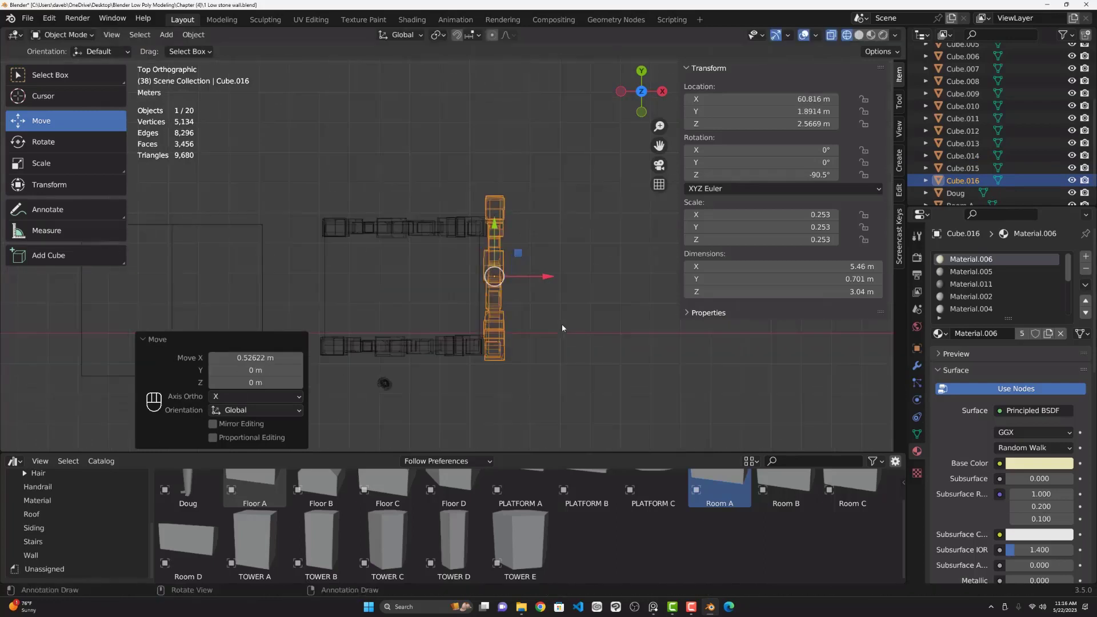
left_click_drag(561, 324, 321, 196)
key("g")
key("y")
left_click(514, 257)
left_click(494, 282)
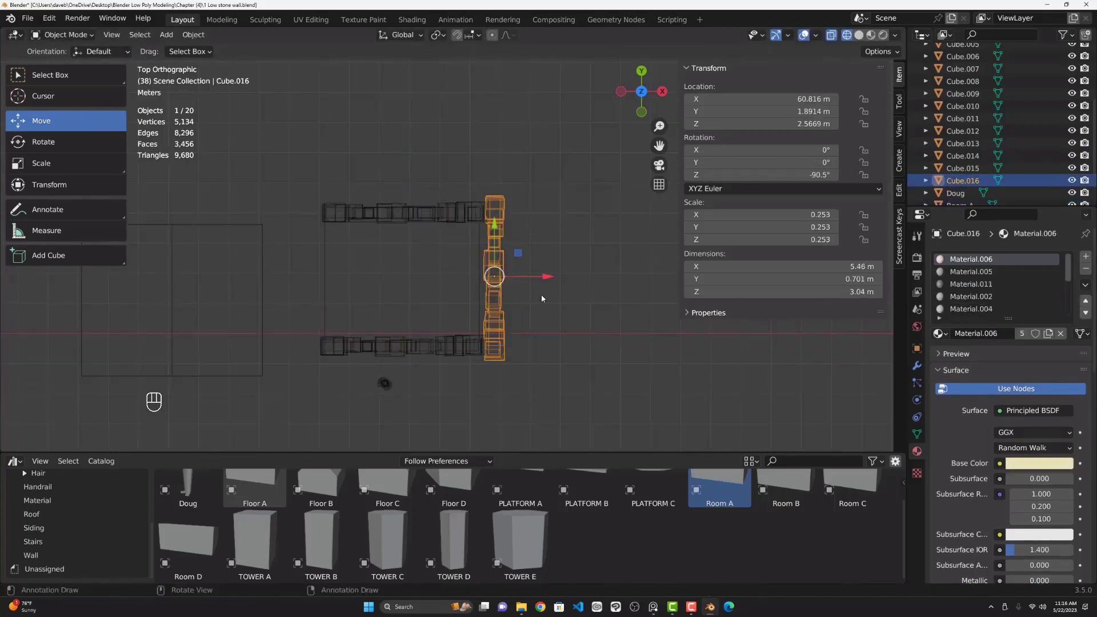
Step: Duplicate the side wall for the left side and display the walls with materials
key("shift+d")
left_click(357, 293)
mouse_move(358, 293)
middle_mouse_down()
mouse_move(271, 270)
mouse_move(257, 222)
middle_mouse_up()
key("shift+z")
Step: In front view, shift the purple upper block sideways over the walls and enlarge it
key("KP_1")
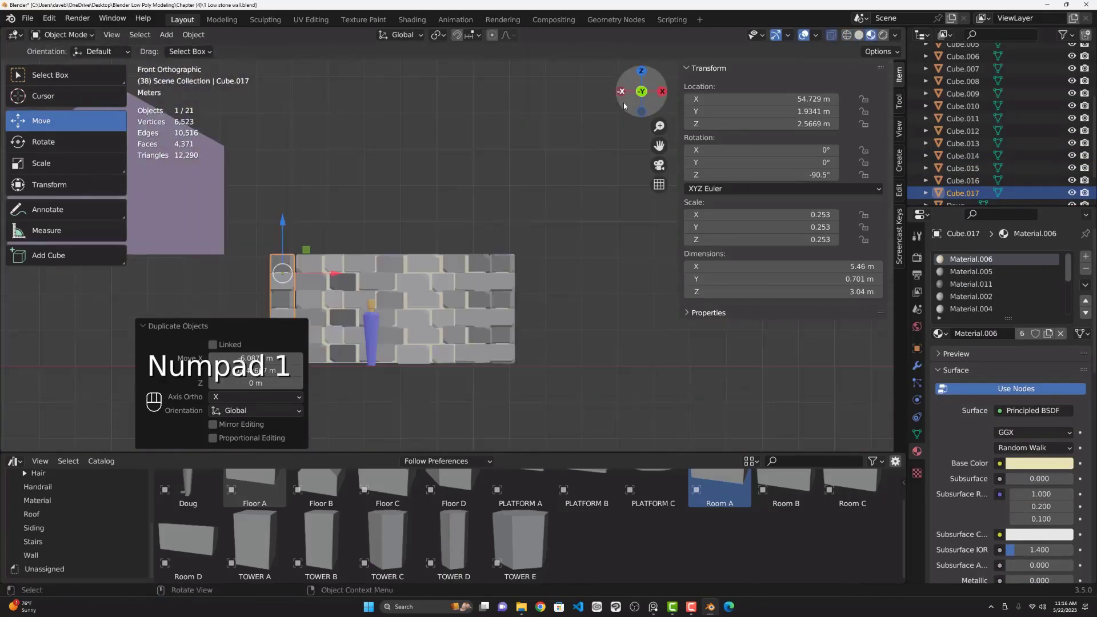
left_click(197, 197)
key("g")
key("x")
left_click(448, 193)
key("s")
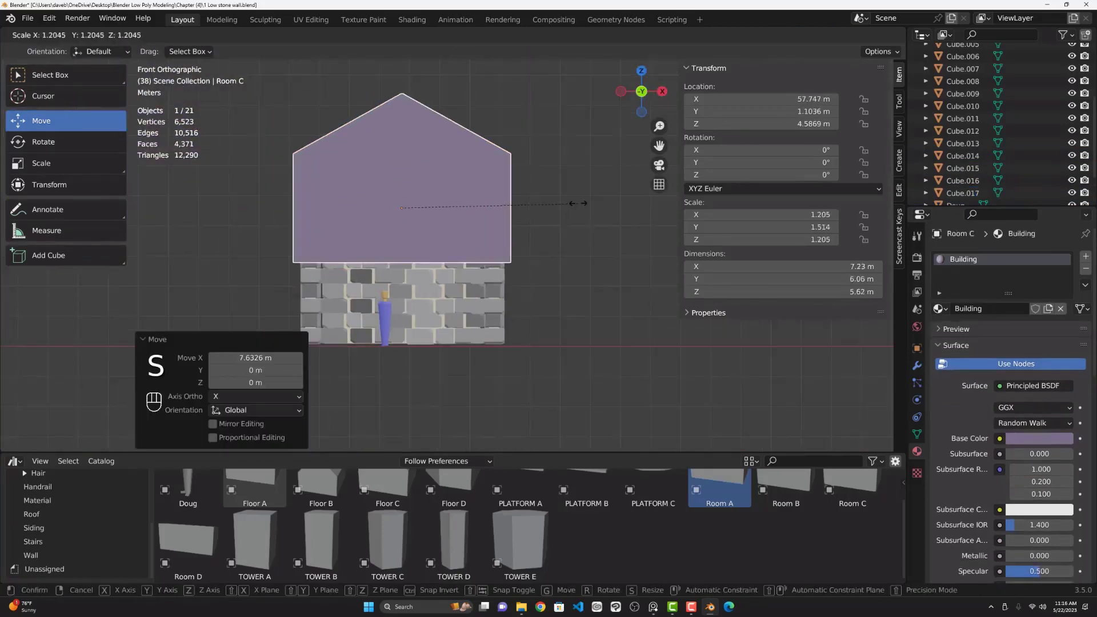
left_click(566, 206)
Step: Move the stone room vertically to its new position
key("g")
key("z")
left_click(398, 139)
Step: Move the Doug reference figure along Z until he stands at ground level
left_click(385, 317)
key("g")
key("z")
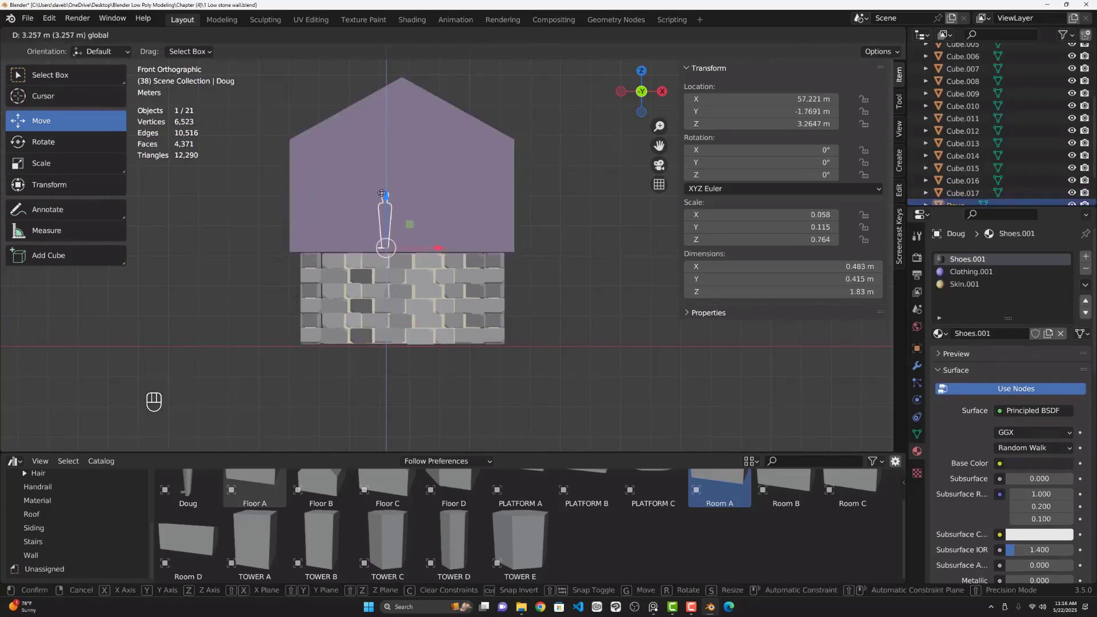
left_click(387, 202)
key("g")
key("z")
left_click(388, 292)
Step: Slide Doug left, away from the house, and deselect everything
middle_click_drag(388, 293, 446, 257)
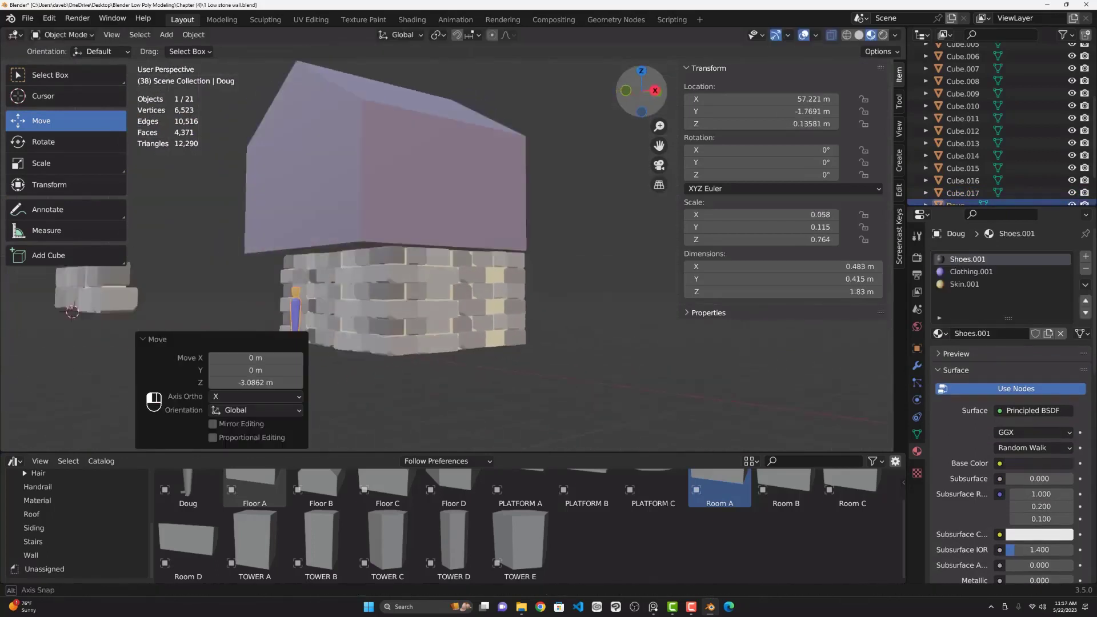
left_click(403, 377)
key("KP_1")
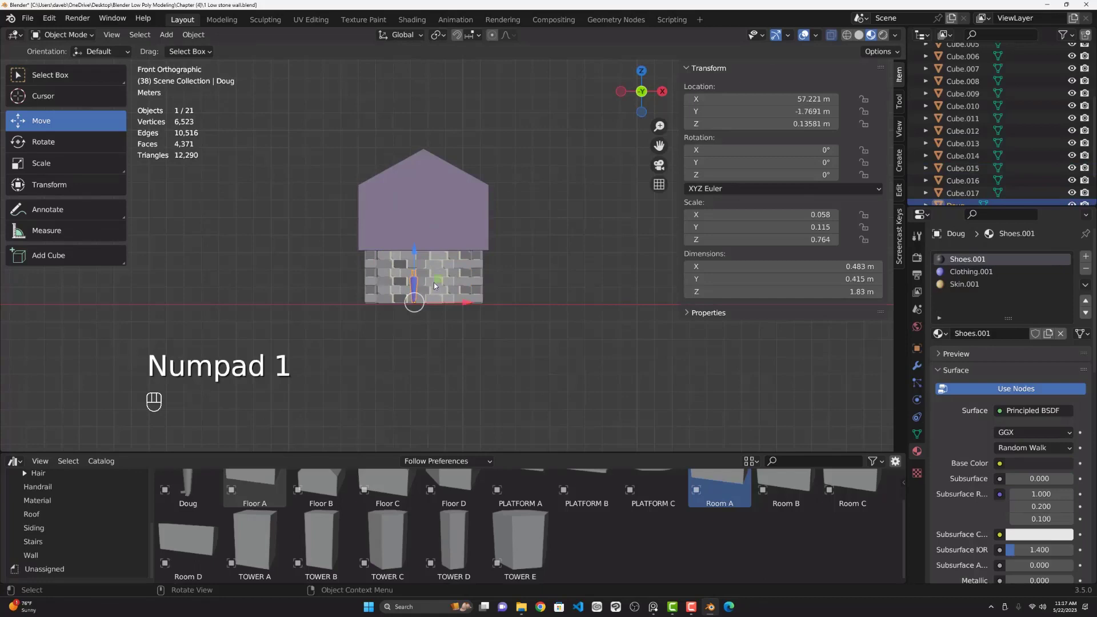
left_click_drag(434, 283, 310, 282)
left_click(542, 302)
scroll(525, 279, "down", 2)
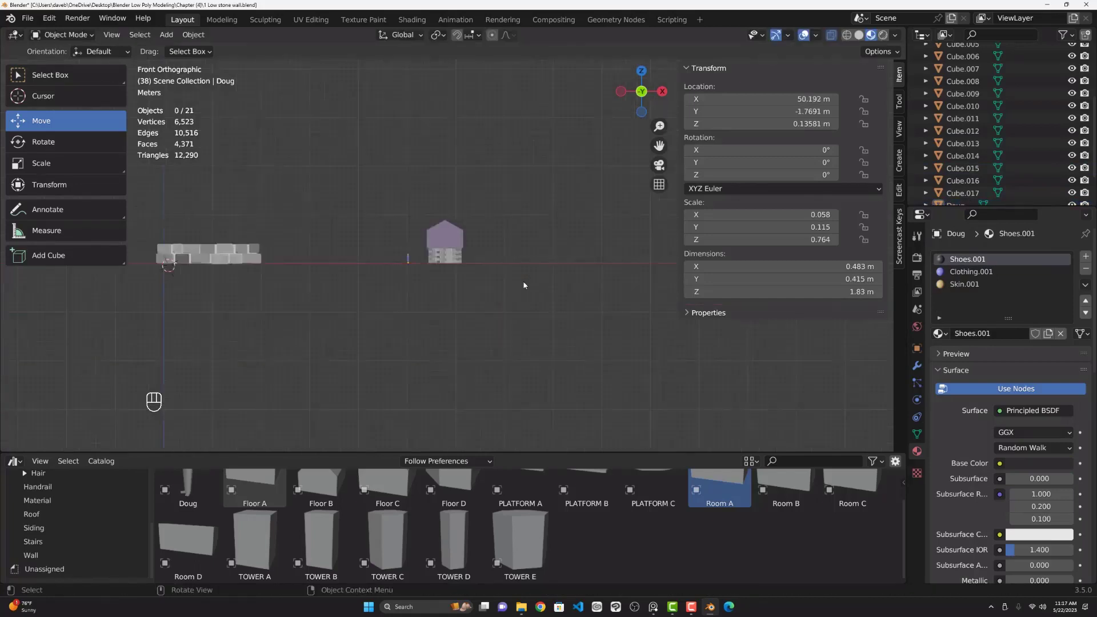
scroll(522, 286, "up", 1)
Step: Add a plane at the 3D cursor beside the house, scaled up ten times
key("shift+space")
key("space")
left_click(487, 276)
key("shift+a")
left_click(574, 254)
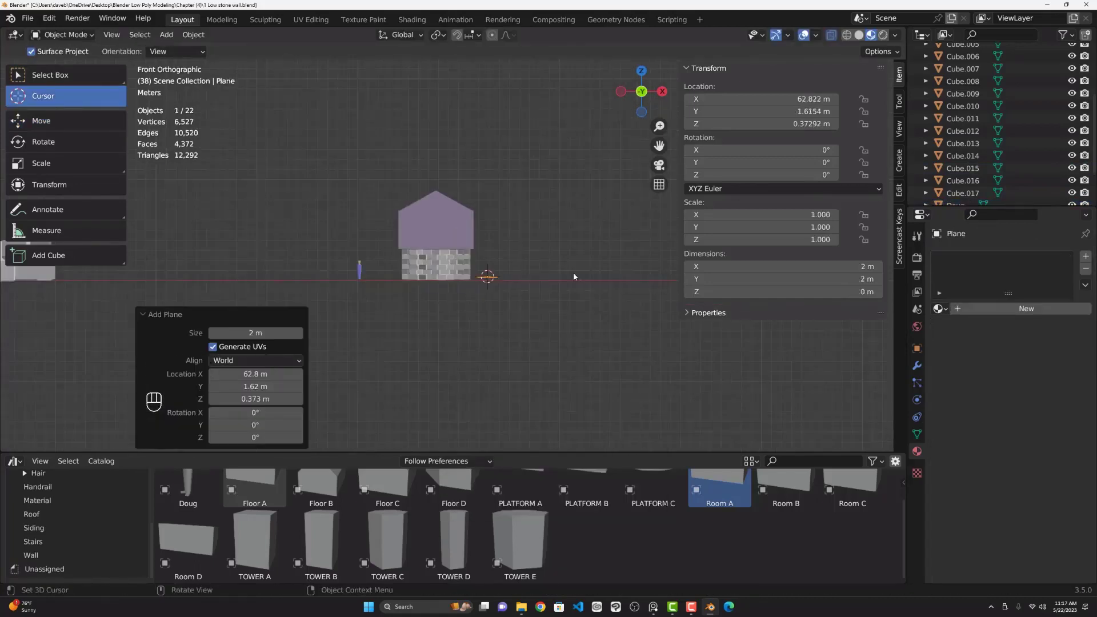
type("s10")
key("Return")
Step: Give the plane a green material and lower it to the house's base
left_click_drag(641, 90, 630, 81)
left_click(1008, 302)
left_click(1038, 438)
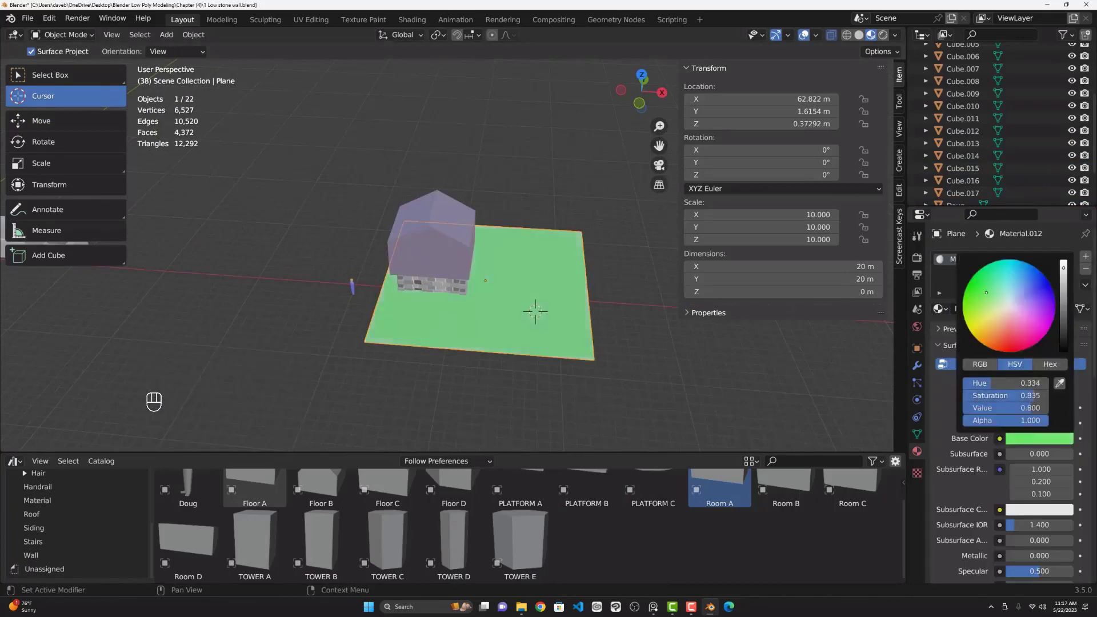
scroll(470, 312, "up", 5)
key("KP_1")
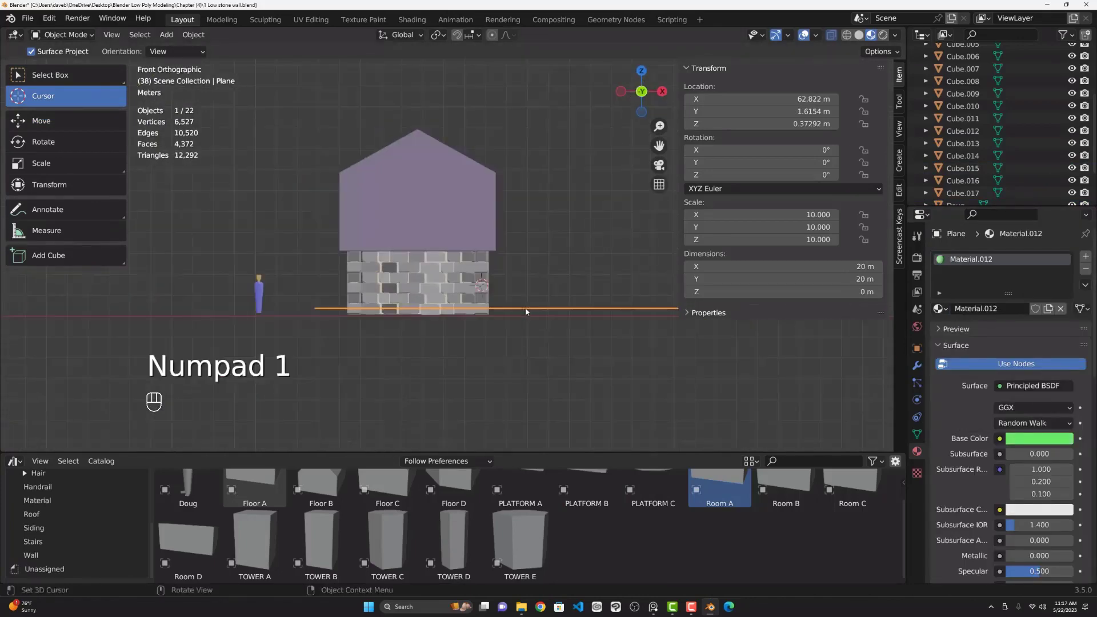
left_click(42, 120)
left_click_drag(523, 273, 523, 277)
Step: Box-select the house pieces with the wall active and join them with Ctrl+J
mouse_move(314, 121)
left_mouse_down()
mouse_move(315, 230)
mouse_move(579, 219)
left_mouse_up()
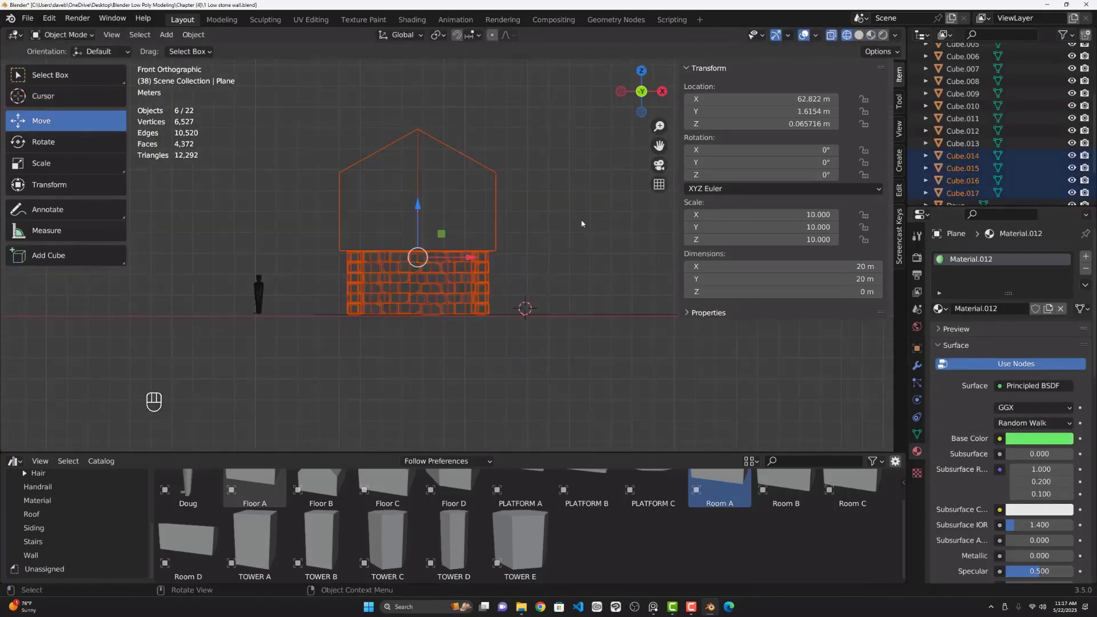
key("ctrl+j")
left_click(580, 219)
left_click_drag(313, 126, 502, 305)
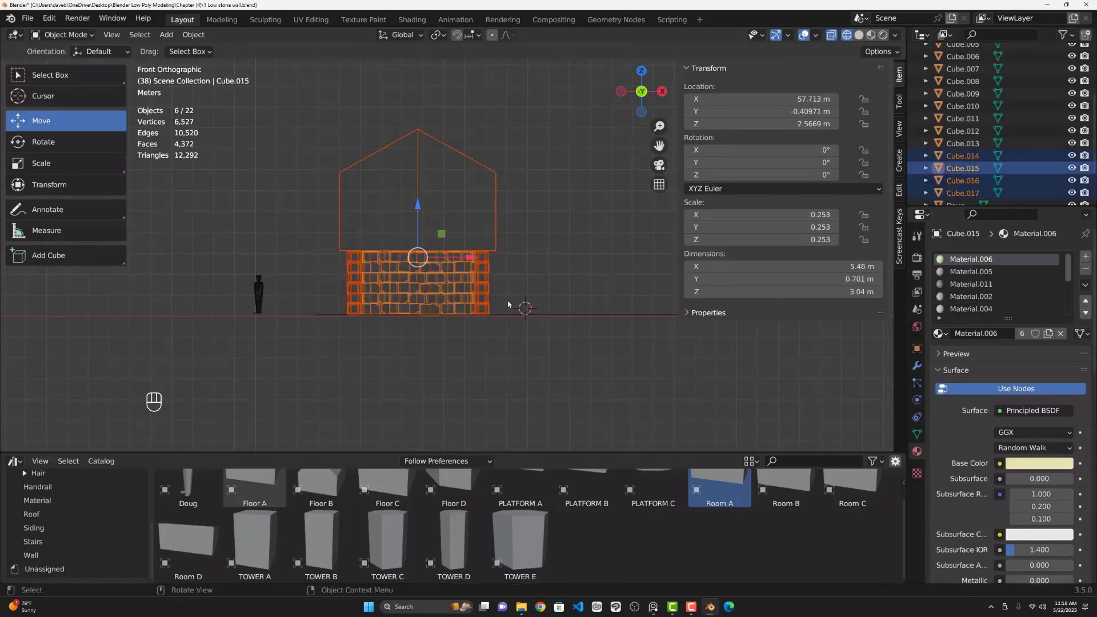
key("ctrl+j")
left_click(519, 306)
Step: Switch the viewport to show the scene's material colours
middle_click_drag(519, 306, 522, 181)
key("shift+z")
left_click(870, 34)
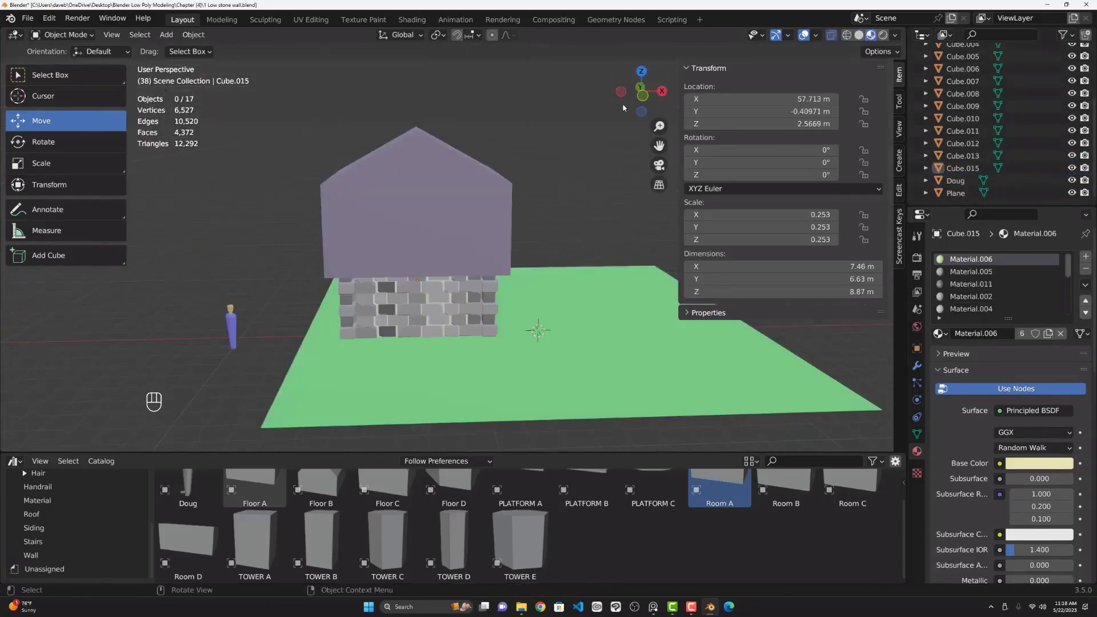
Step: Drag the Frame asset from the Unassigned catalog onto the house front
left_click(45, 569)
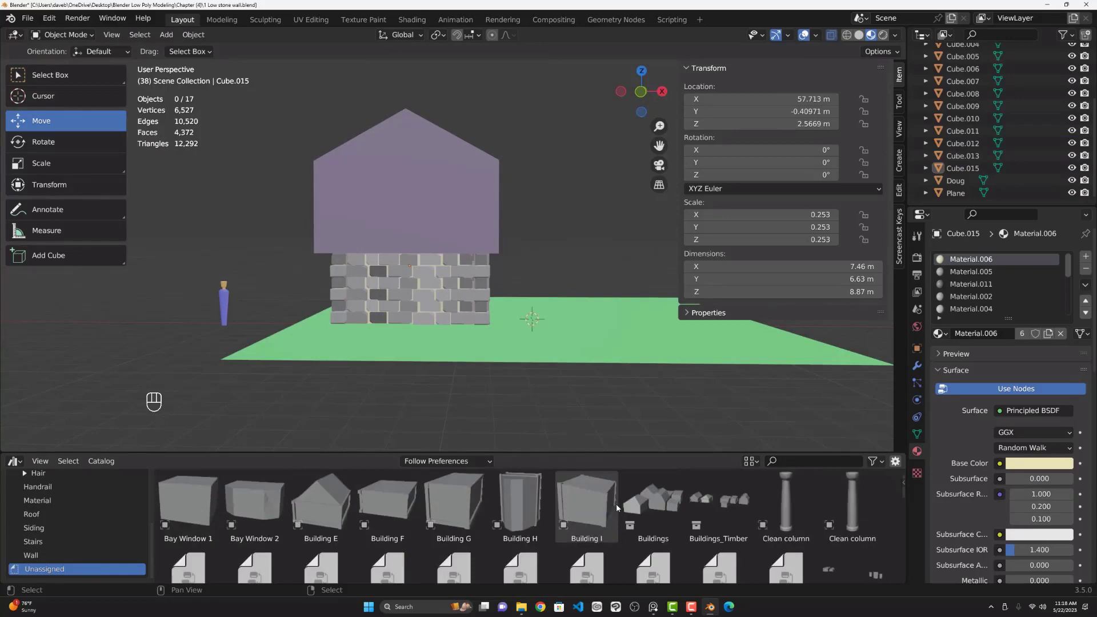
scroll(514, 523, "down", 3)
scroll(514, 523, "down", 3)
mouse_move(586, 505)
left_mouse_down()
mouse_move(406, 353)
mouse_move(422, 219)
mouse_move(343, 225)
left_mouse_up()
key("KP_3")
key("KP_1")
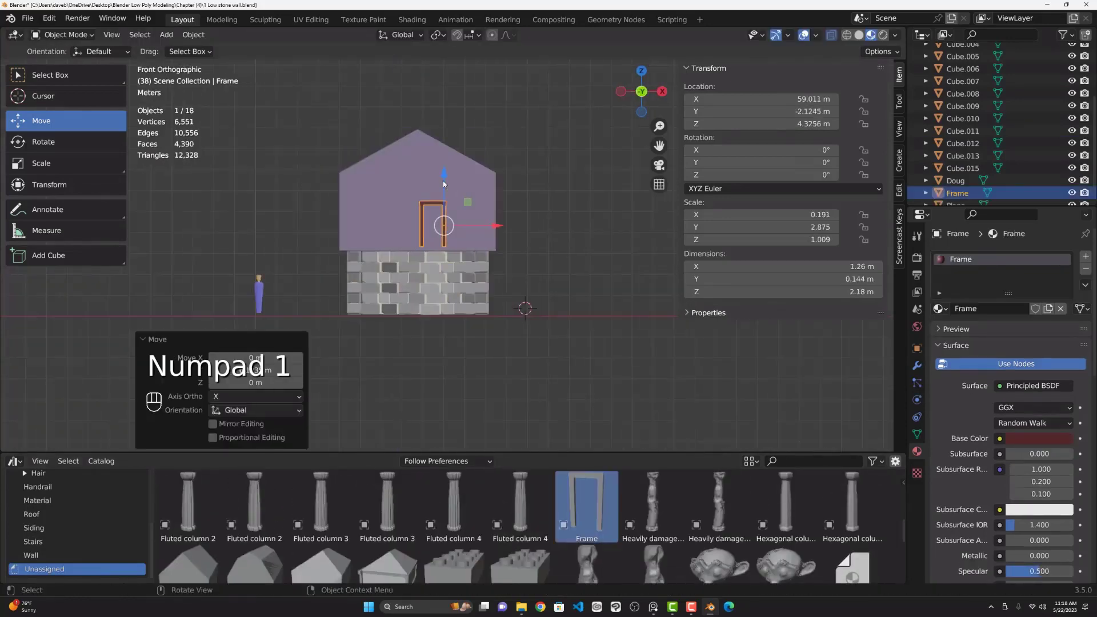
left_click_drag(498, 231, 481, 230)
scroll(423, 178, "up", 3)
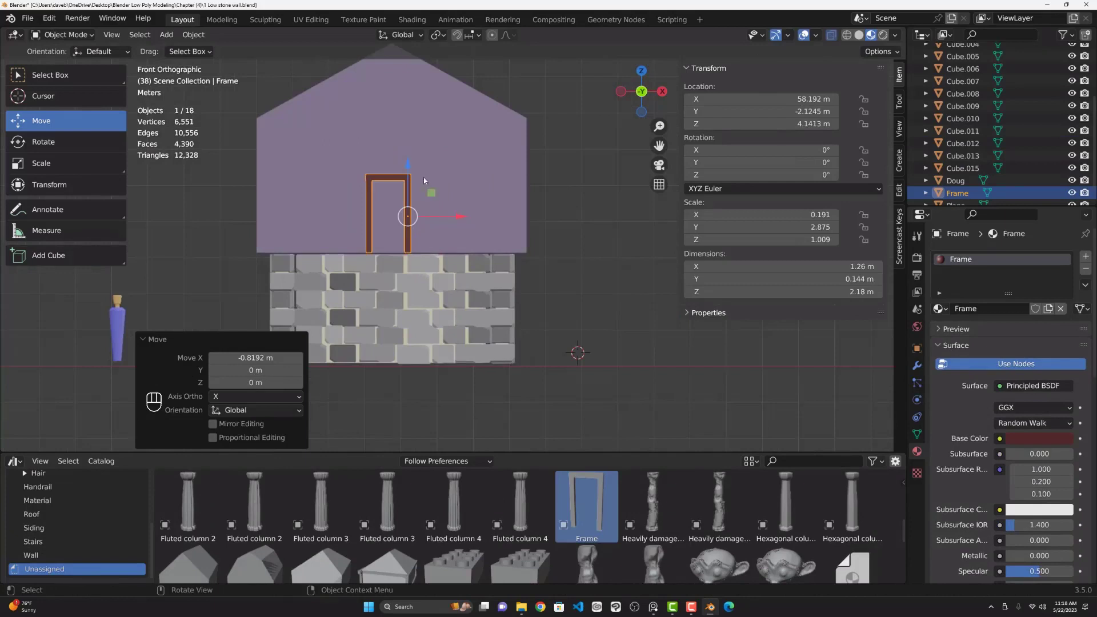
Step: Join the door frame into the stone wall
left_click(453, 185, "shift")
key("ctrl+j")
mouse_move(453, 185)
middle_mouse_down()
mouse_move(453, 228)
mouse_move(393, 224)
middle_mouse_up()
key("KP_1")
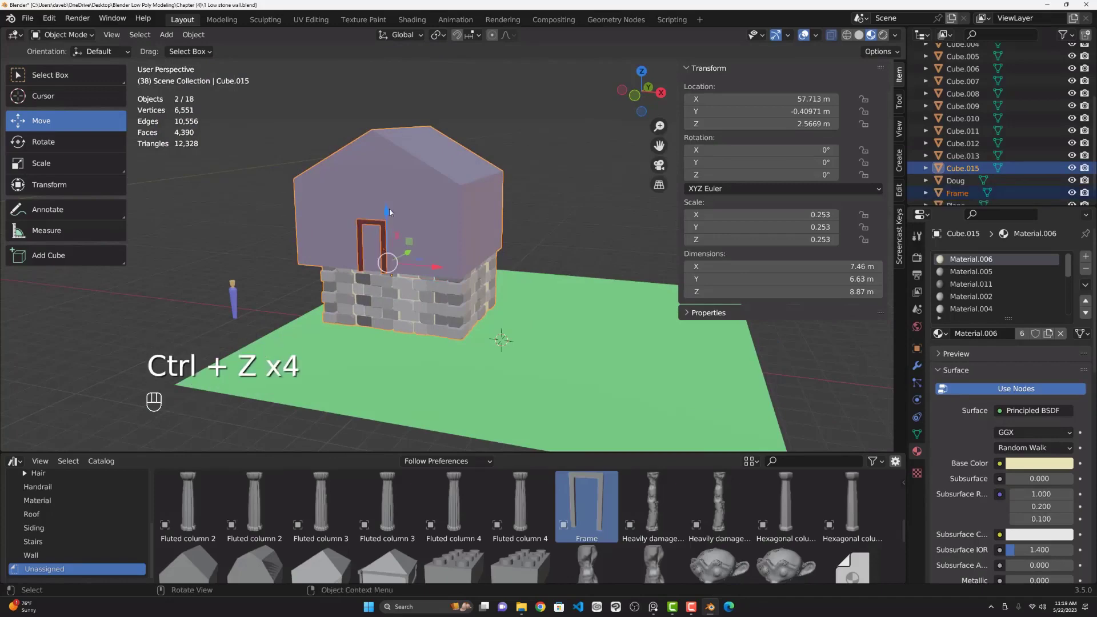
Step: Lower the door frame on its own until its bottom sits at ground level
left_click(371, 223)
key("KP_1")
left_click_drag(403, 263, 402, 280)
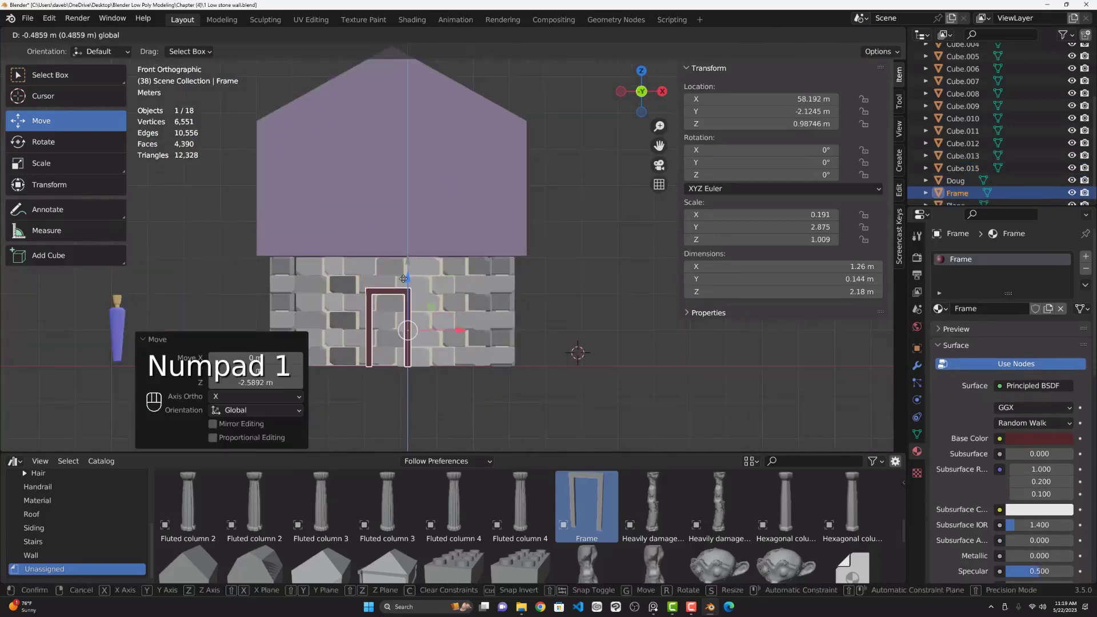
left_click(404, 279)
scroll(516, 522, "down", 2)
scroll(517, 522, "up", 4)
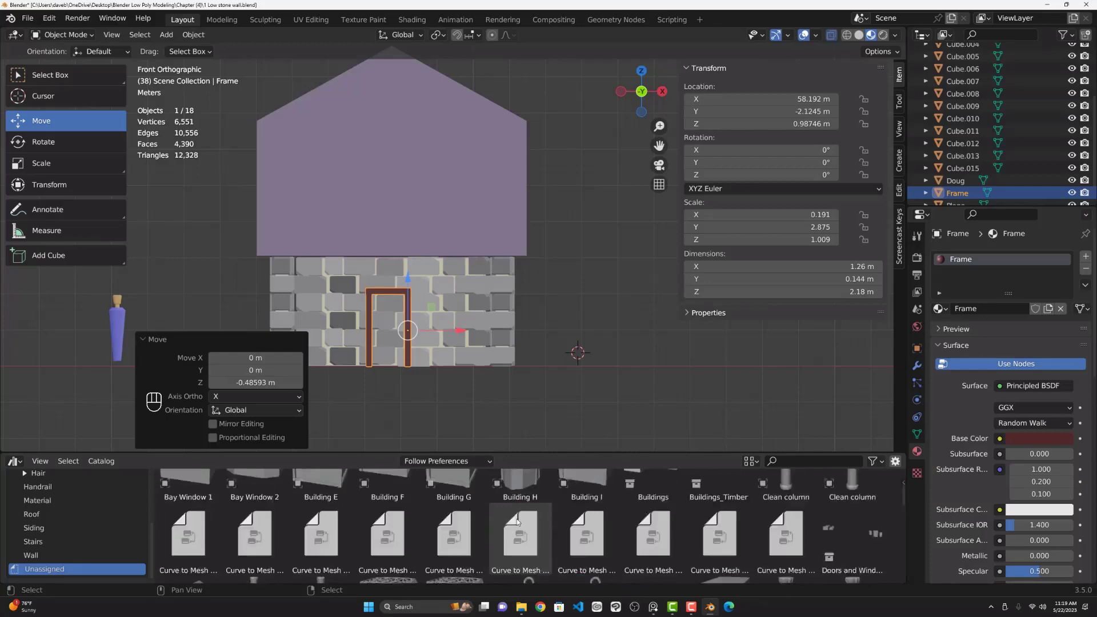
scroll(516, 522, "down", 3)
Step: Place Window 1 in the door frame, shrink it slightly and lower it to fit
left_click_drag(786, 514, 404, 342)
scroll(408, 377, "up", 4)
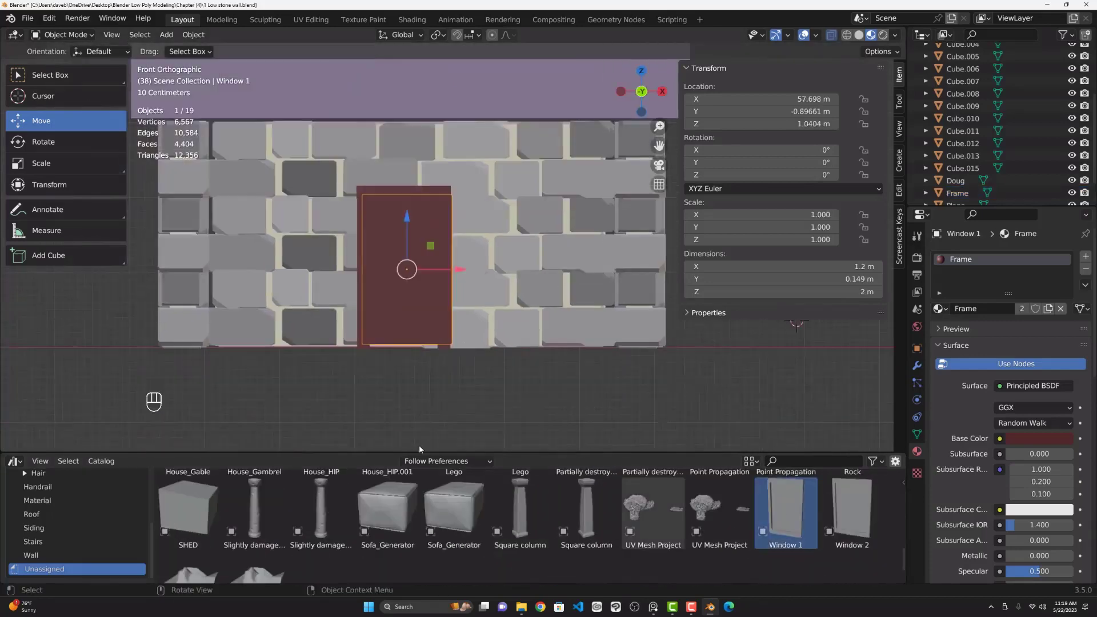
key("s")
left_click(418, 439)
key("g")
key("z")
left_click(439, 242)
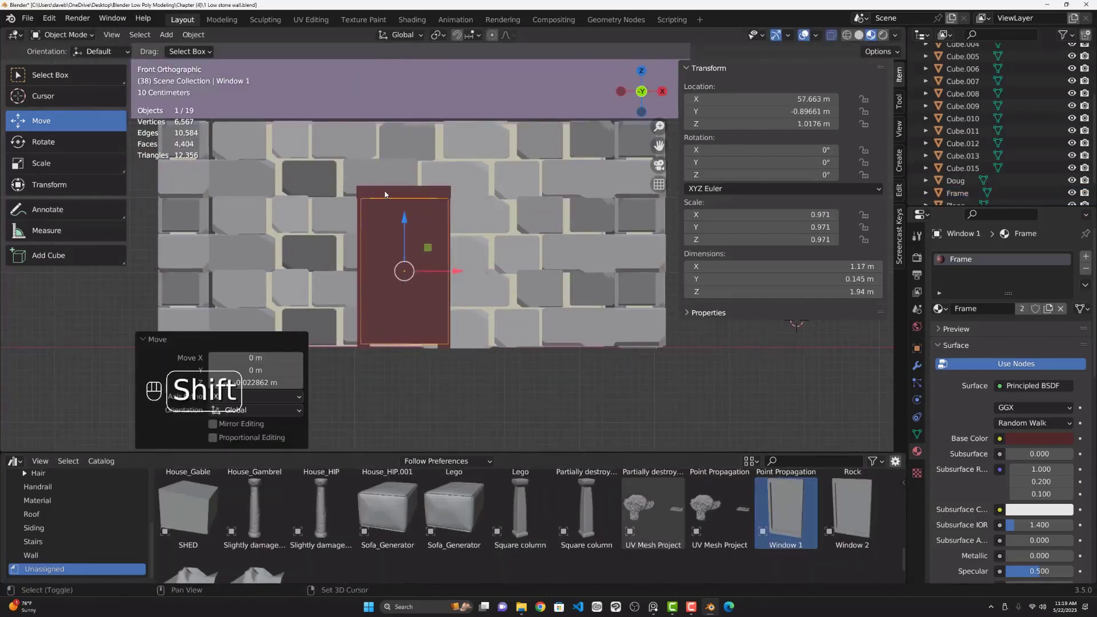
Step: Join the panel into the house, undo the merges, then rejoin panel and frame
left_click(480, 244, "shift")
key("ctrl+j")
key("KP_3")
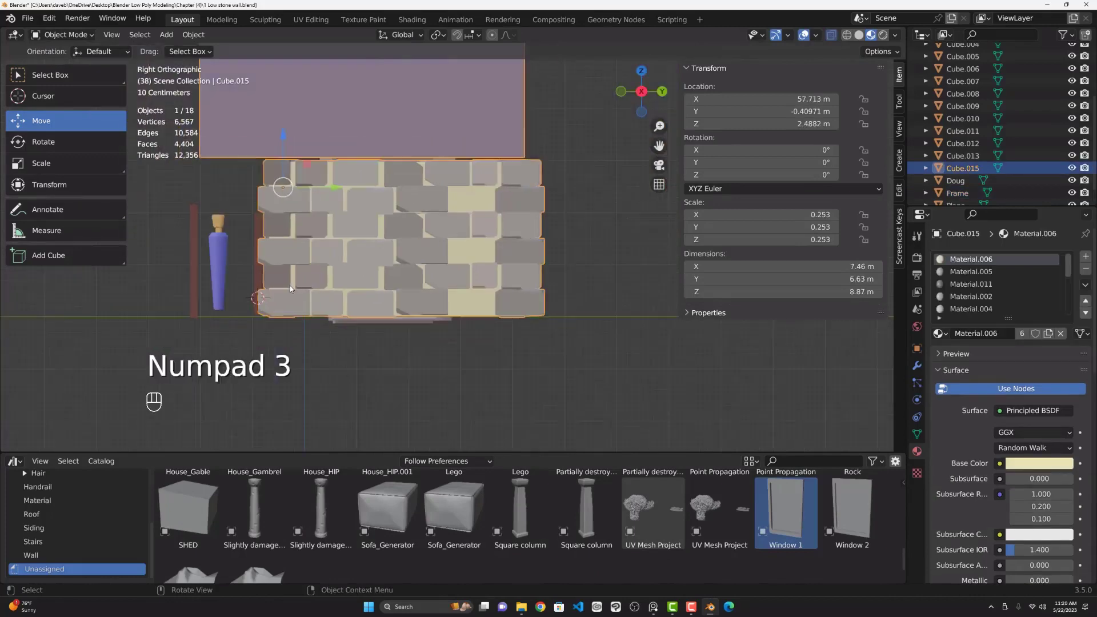
key("ctrl+z")
key("ctrl+z")
key("ctrl+z")
key("ctrl+z")
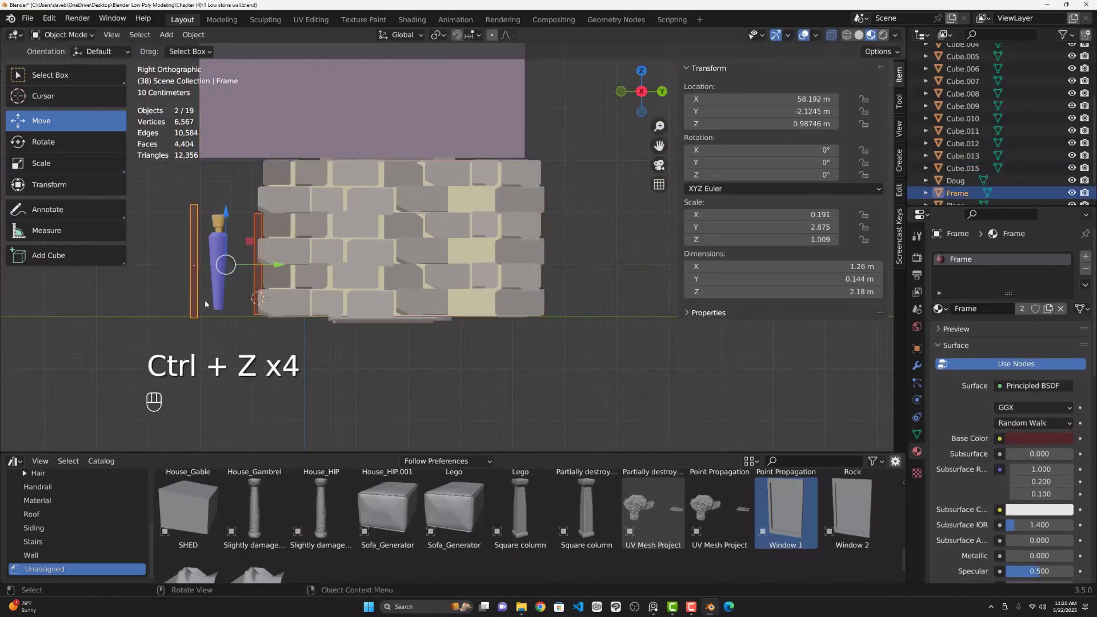
key("ctrl+z")
key("KP_1")
key("ctrl+z")
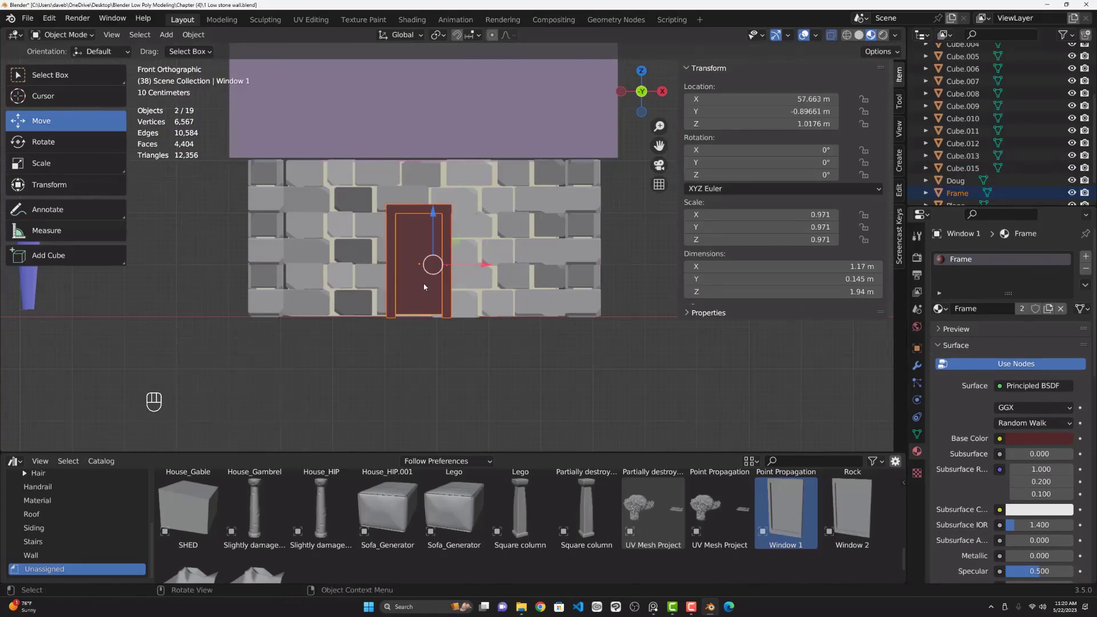
key("ctrl+z")
key("ctrl+z")
scroll(348, 167, "up", 3)
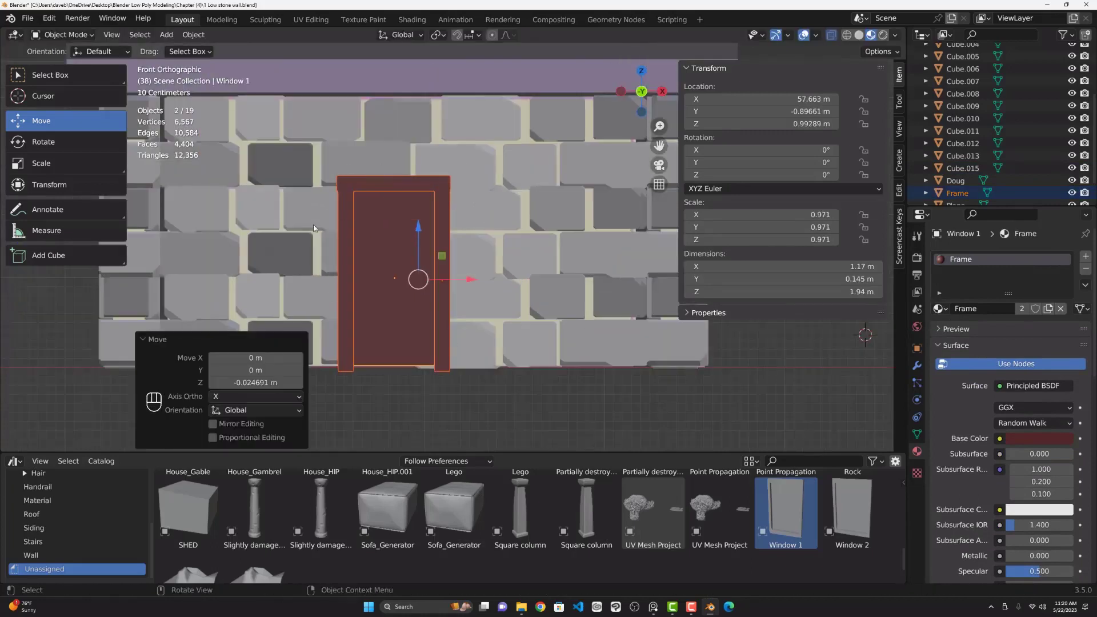
key("ctrl+j")
scroll(491, 216, "down", 3)
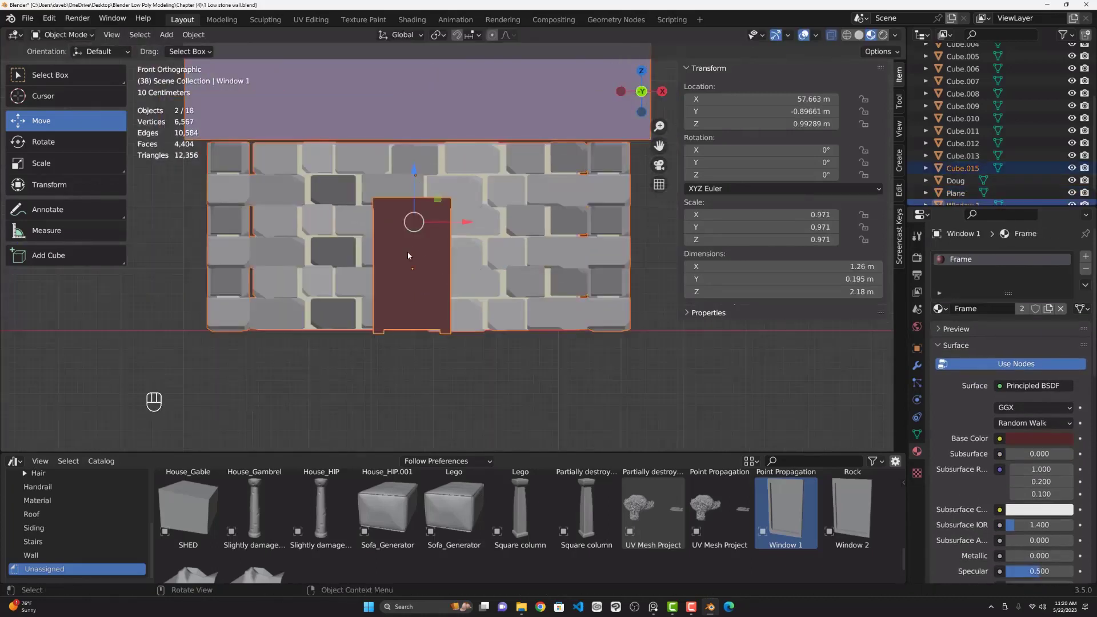
scroll(407, 251, "down", 2)
Step: Adjust the house's height so it sits on the green ground plane
middle_click_drag(428, 257, 462, 206)
scroll(468, 194, "down", 2)
key("g")
key("z")
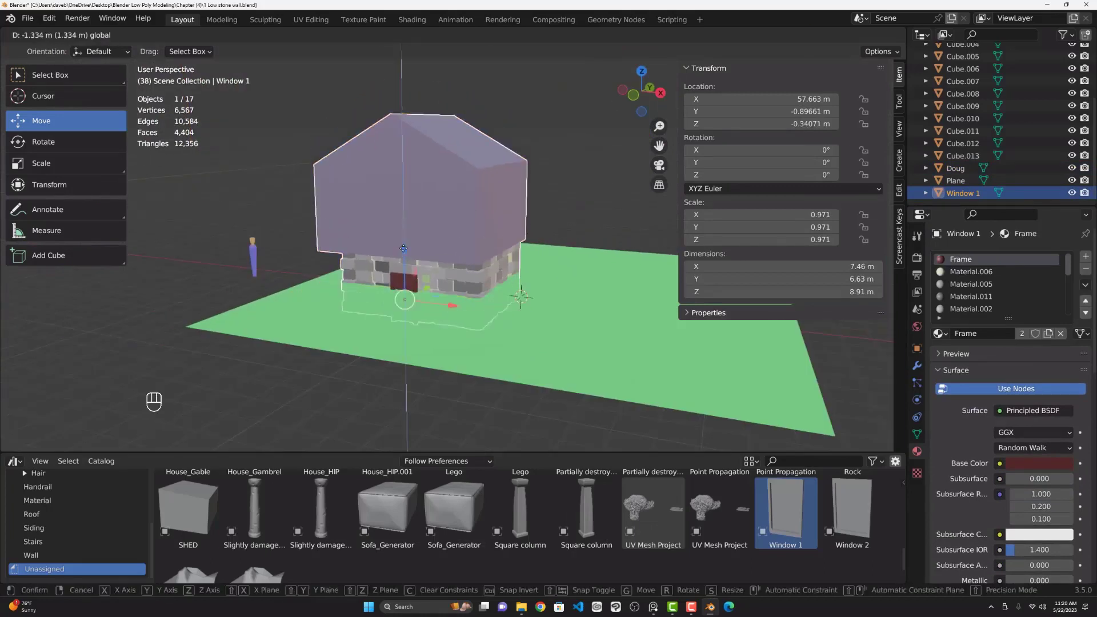
left_click(400, 283)
middle_click_drag(400, 282, 426, 337)
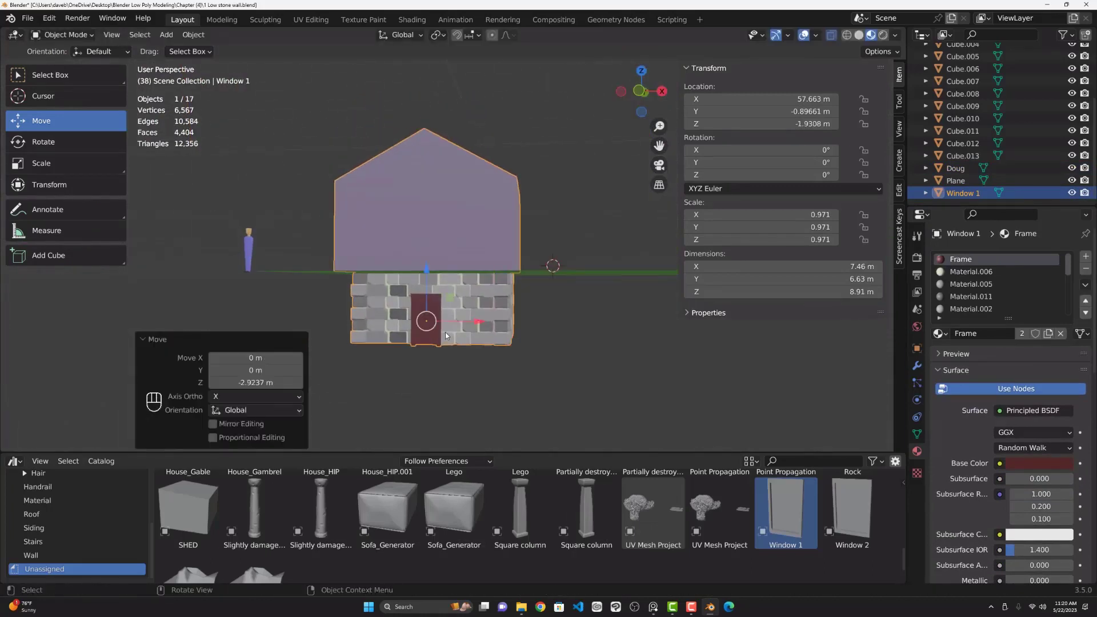
middle_click_drag(518, 355, 425, 315)
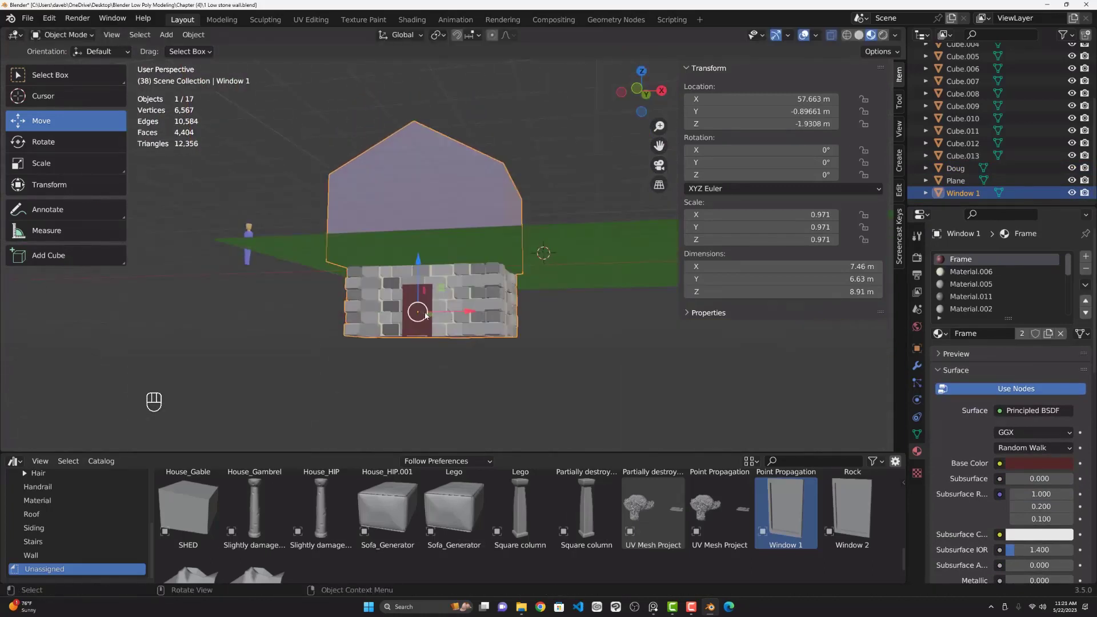
key("KP_1")
left_click_drag(418, 257, 421, 206)
Step: Orbit around the house to check the door's placement from several angles
middle_click_drag(420, 206, 557, 212)
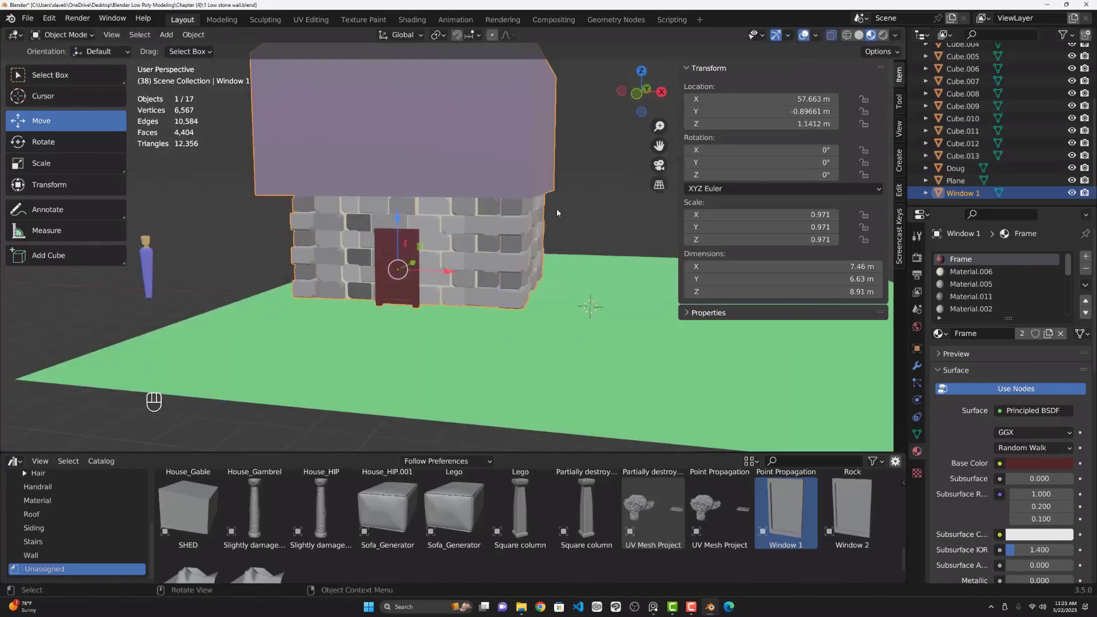
scroll(556, 208, "down", 3)
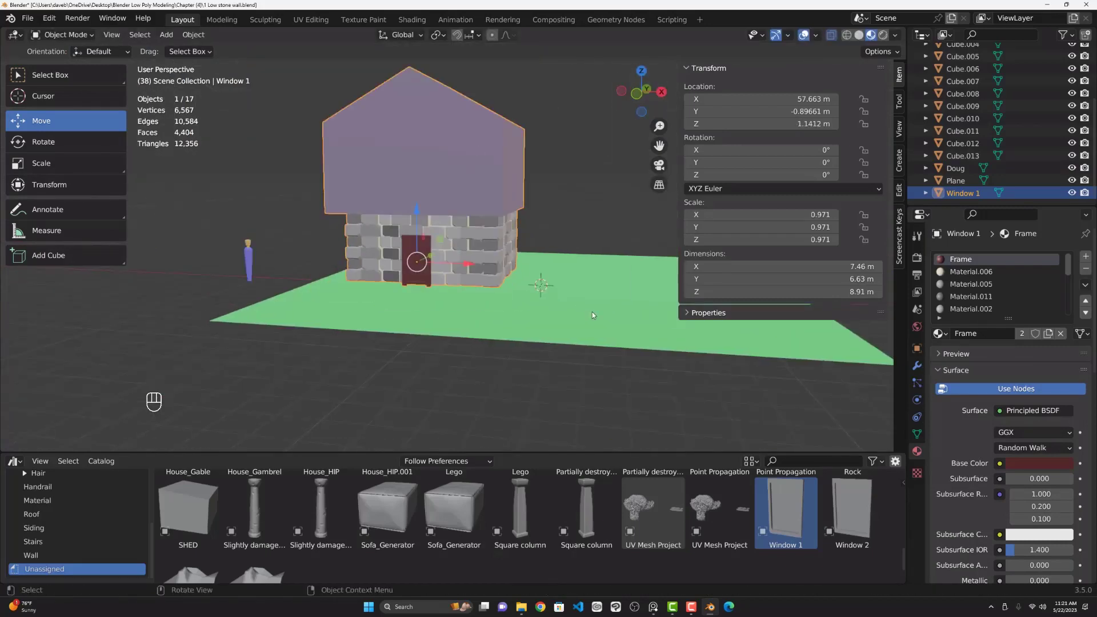
middle_click_drag(614, 96, 504, 216)
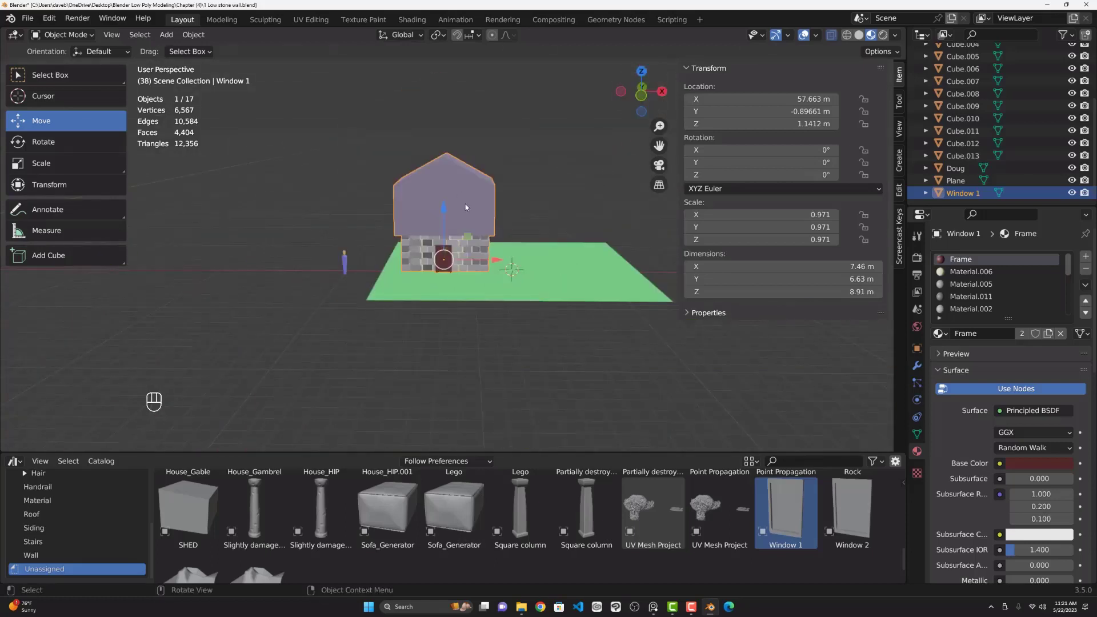
scroll(464, 204, "up", 3)
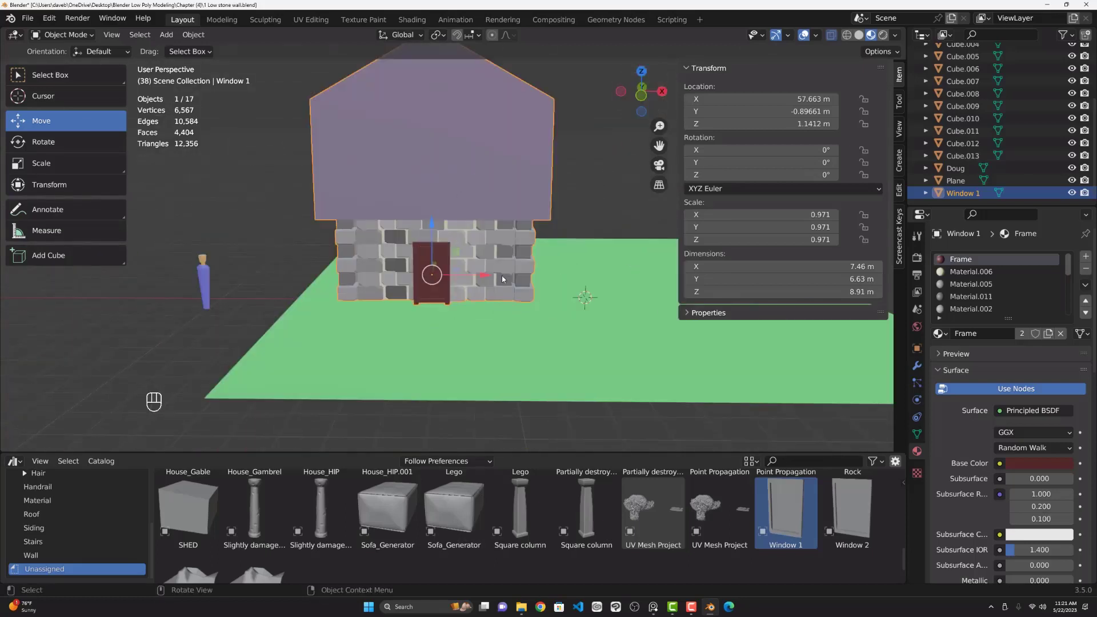
scroll(502, 275, "down", 1)
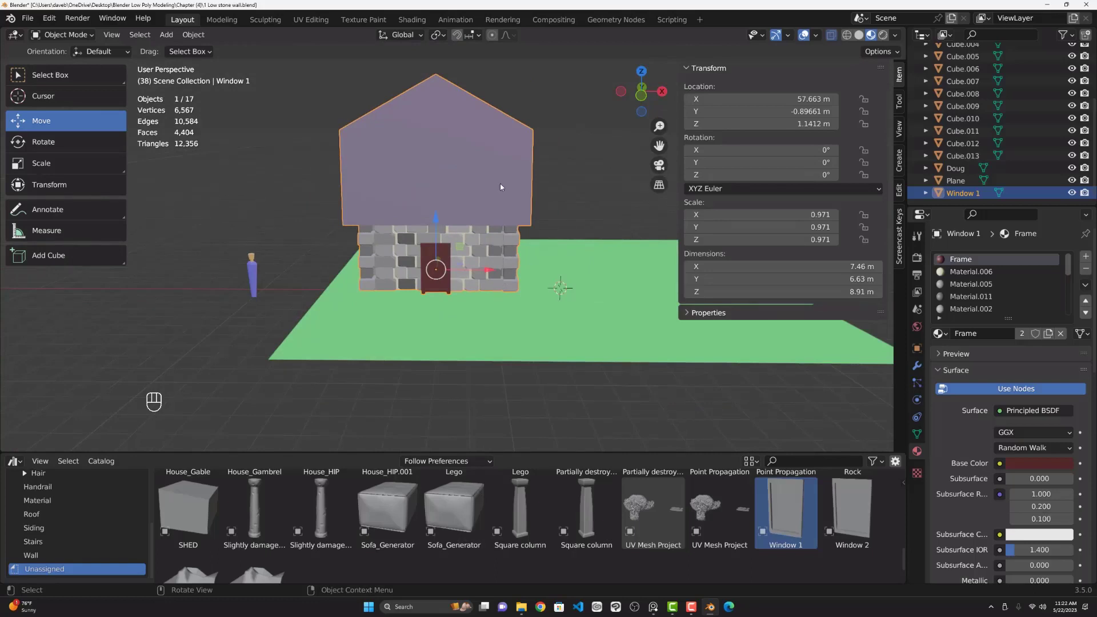
middle_click_drag(501, 186, 537, 257)
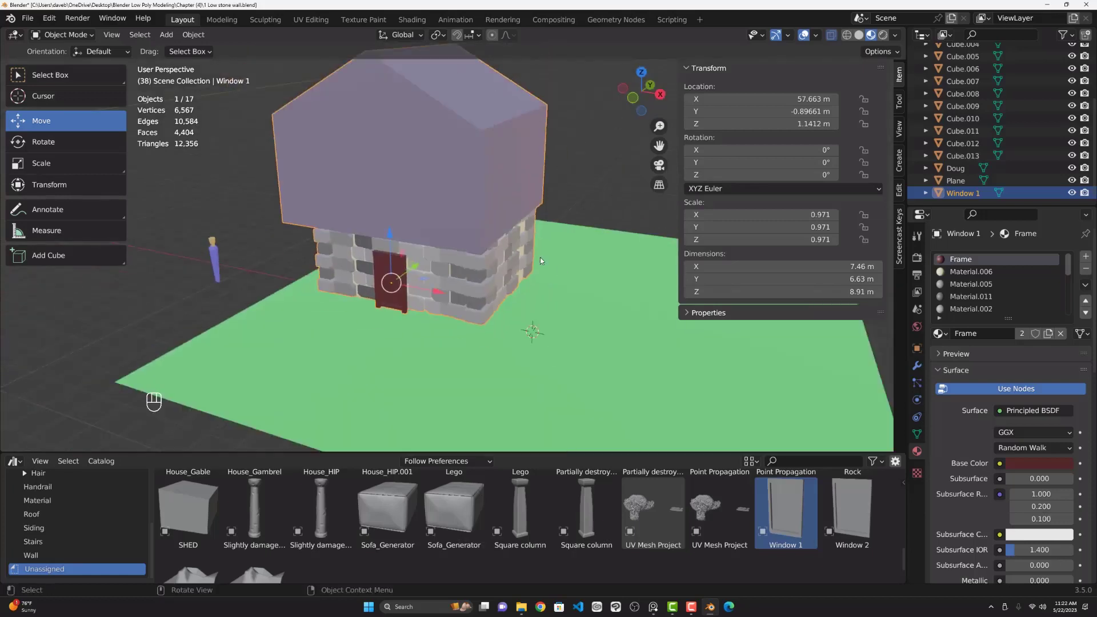
middle_click_drag(533, 252, 445, 183)
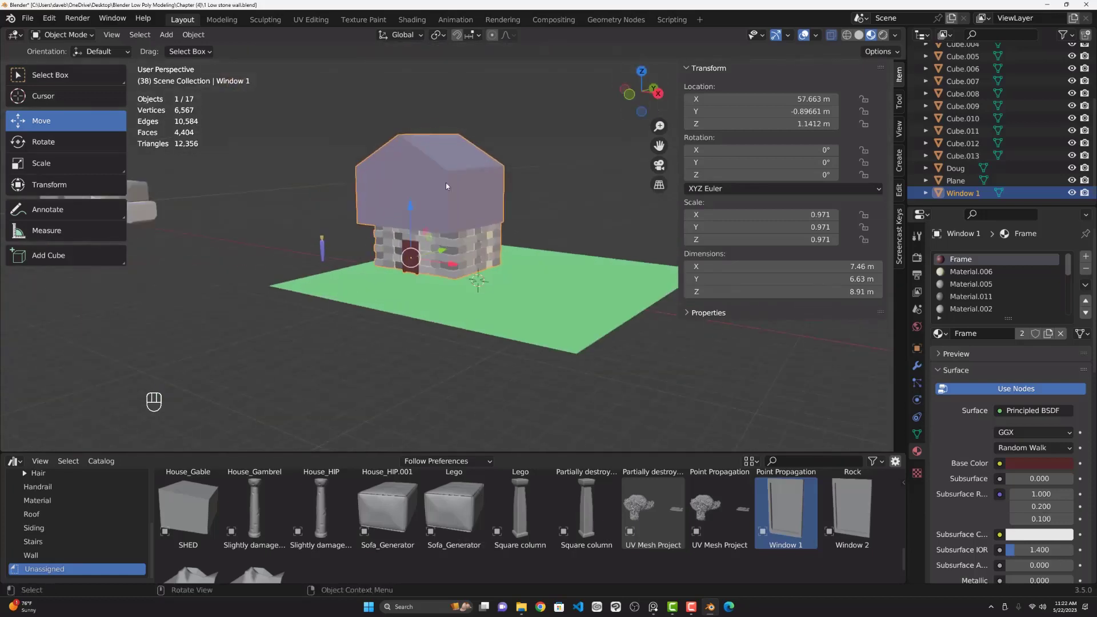
scroll(377, 195, "up", 2)
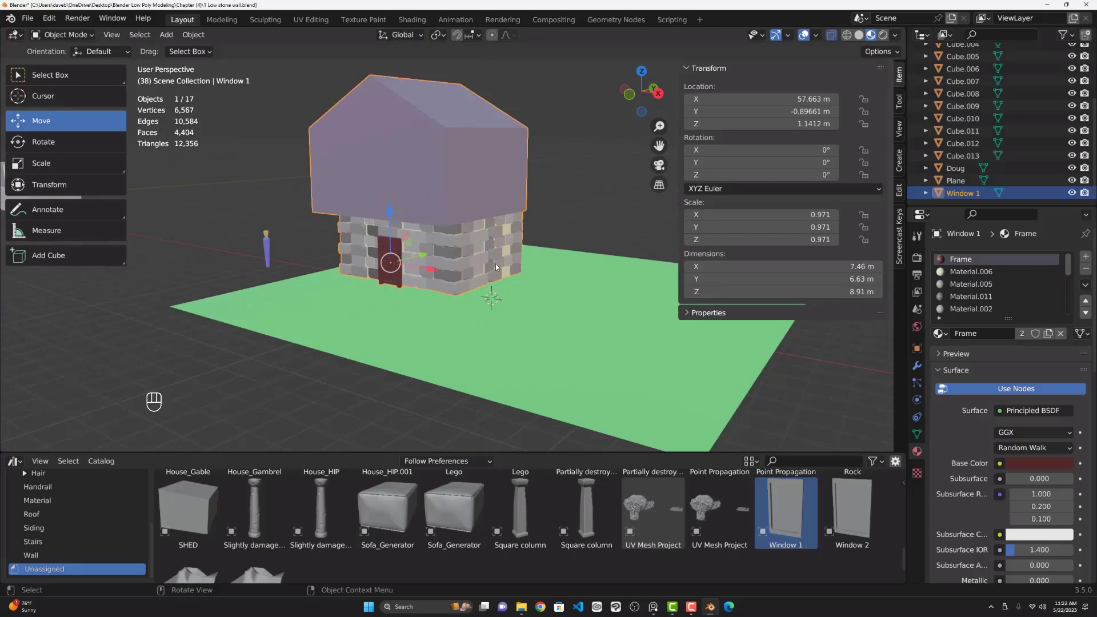
middle_click_drag(495, 263, 607, 213)
Step: Box-select the timber upper storey and roof parts and join them into one object
left_click(601, 342)
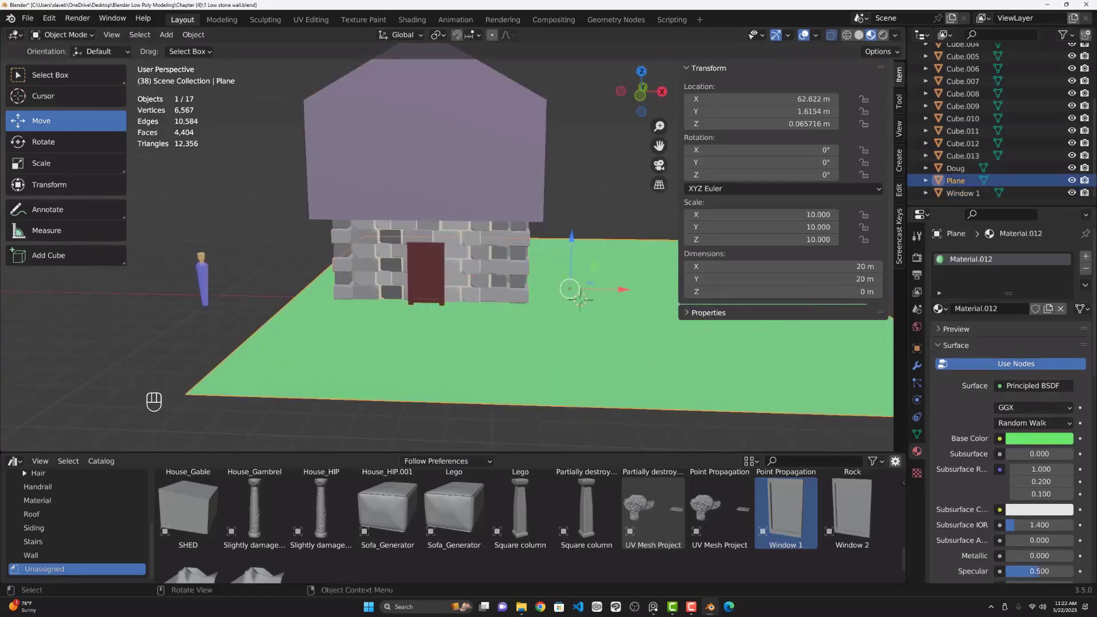
left_click(172, 320)
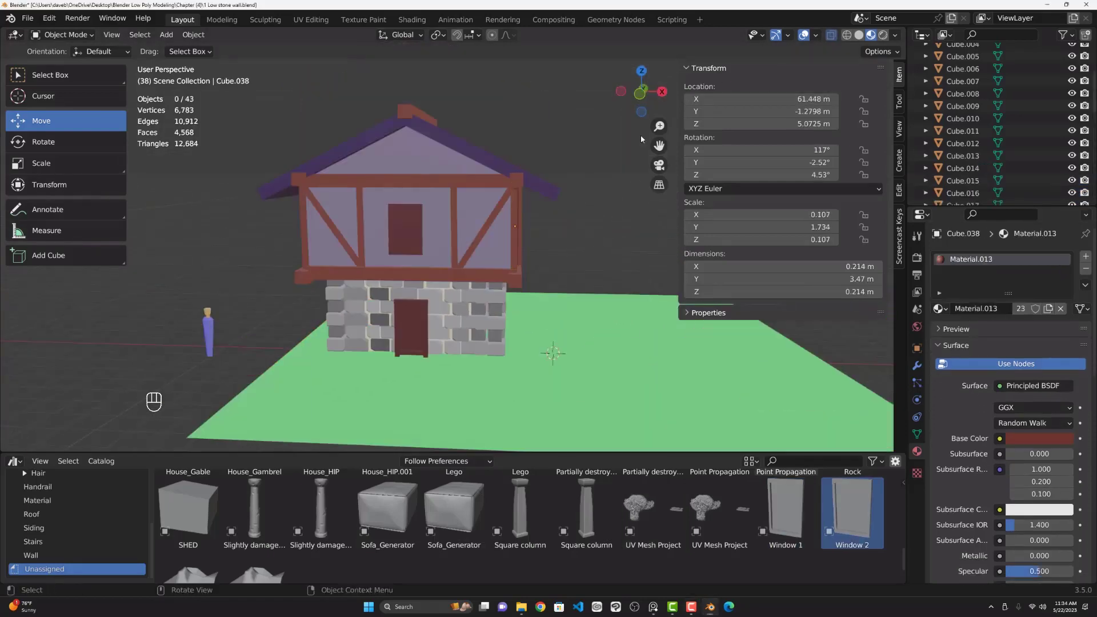
key("n")
middle_click_drag(514, 257, 745, 187)
scroll(745, 187, "down", 2)
left_click_drag(279, 143, 545, 286)
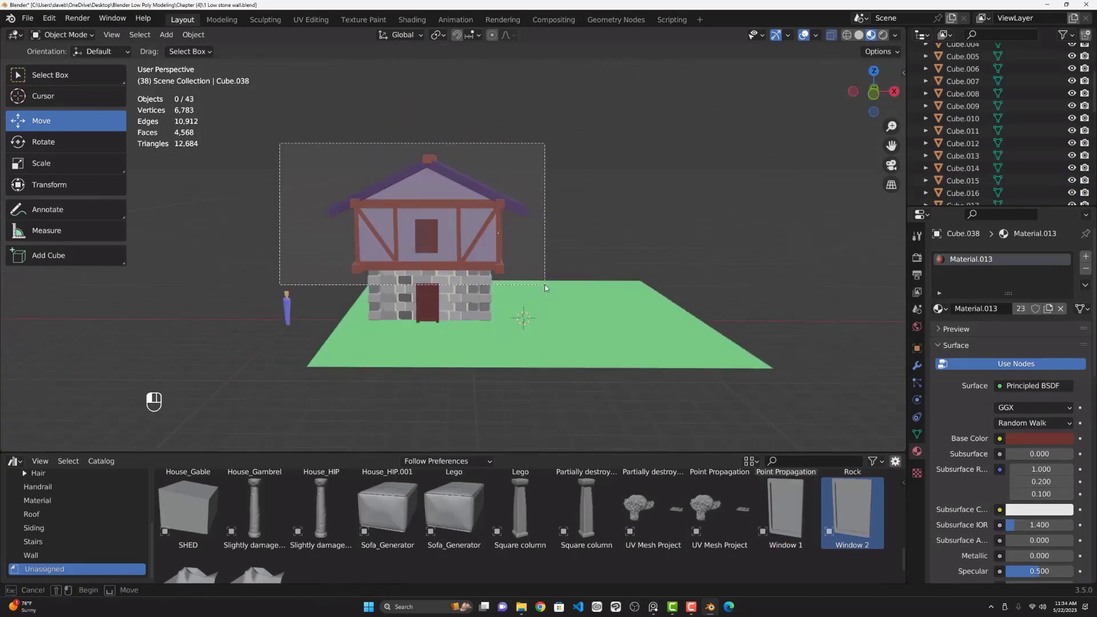
key("ctrl+j")
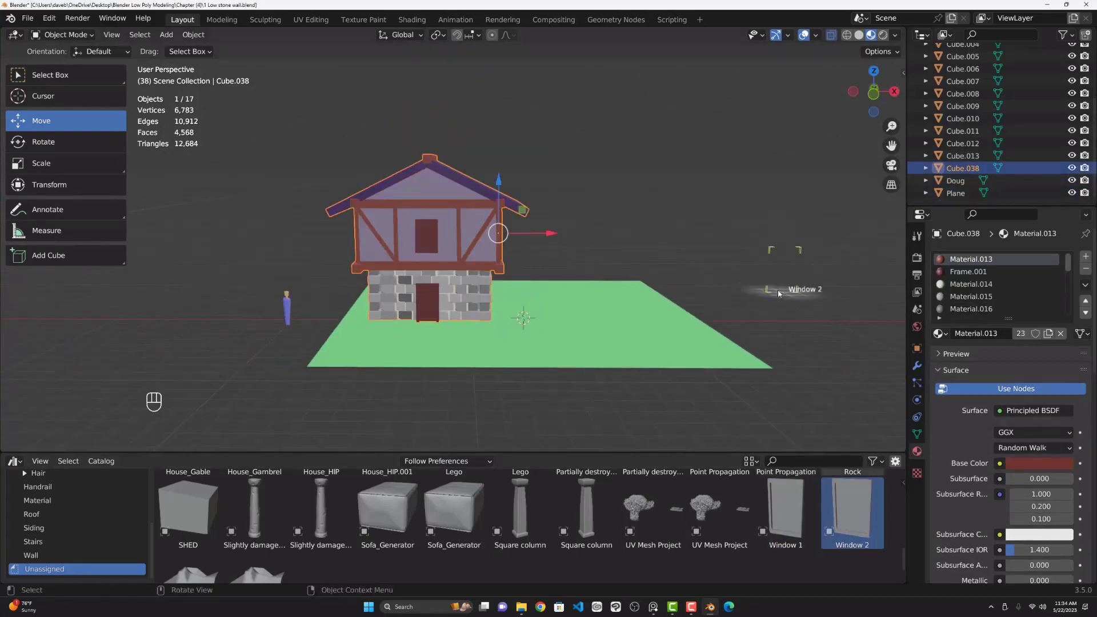
Step: Delete the stray Window 2 asset dropped into the scene
left_click_drag(785, 512, 746, 269)
scroll(784, 272, "up", 5)
scroll(784, 271, "down", 4)
key("Delete")
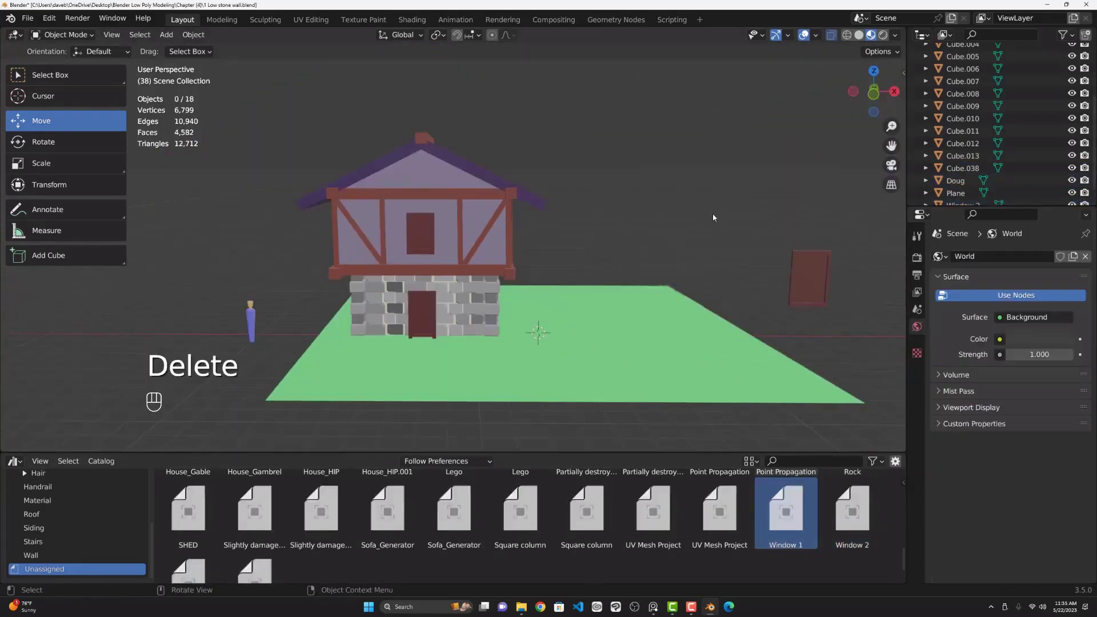
key("Delete")
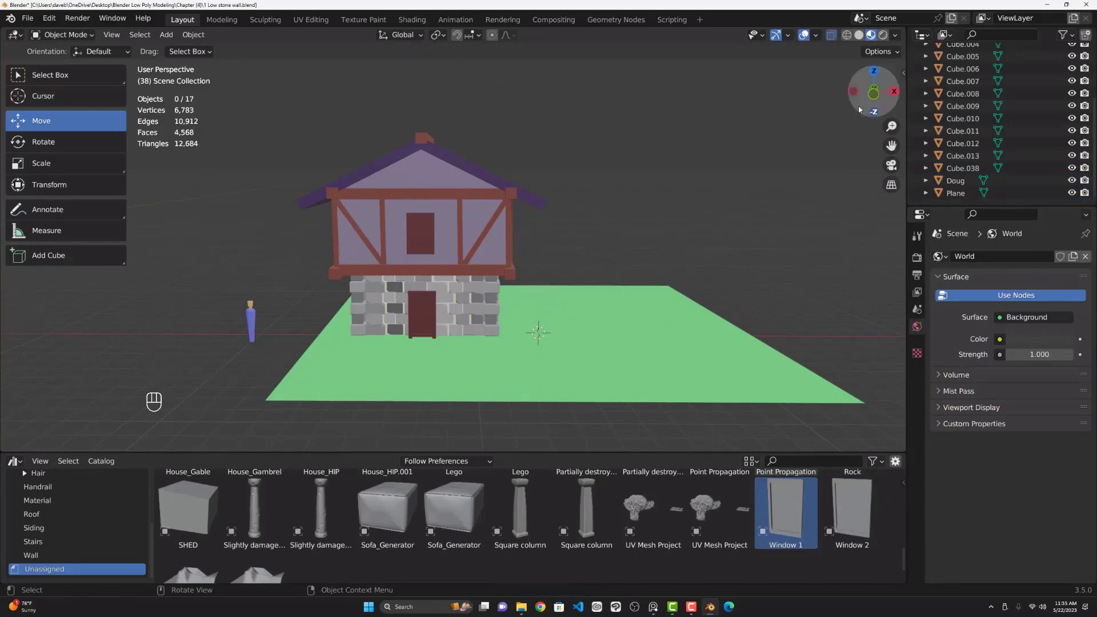
scroll(873, 92, "up", 3)
Step: Select only the joined upper storey and roof piece, Cube.038
left_click_drag(873, 92, 857, 103)
left_click(422, 77)
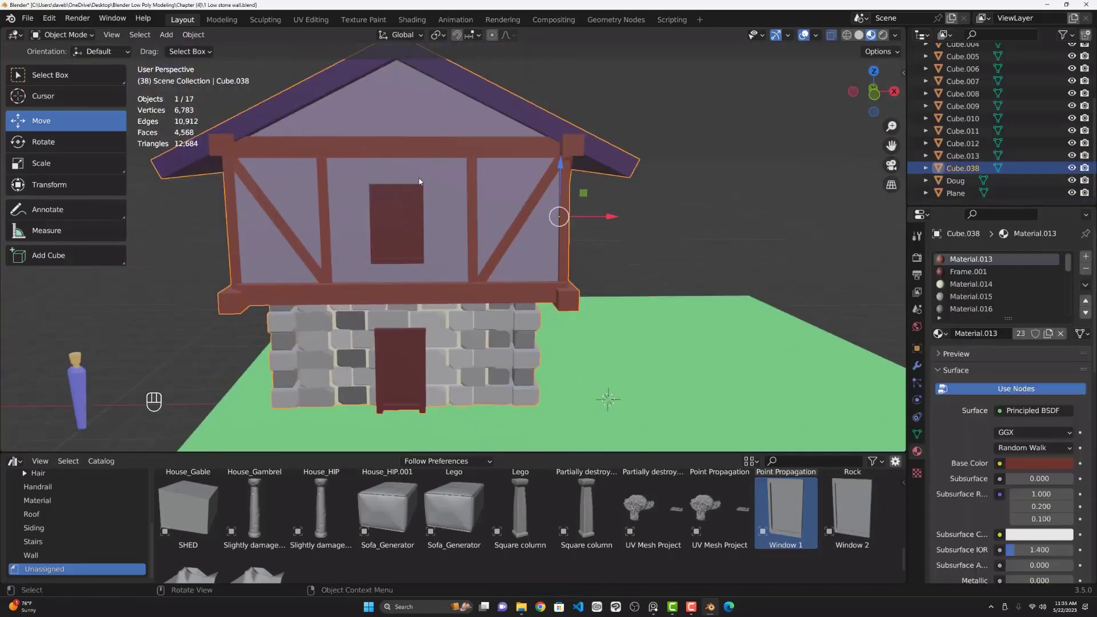
left_click_drag(873, 92, 861, 96)
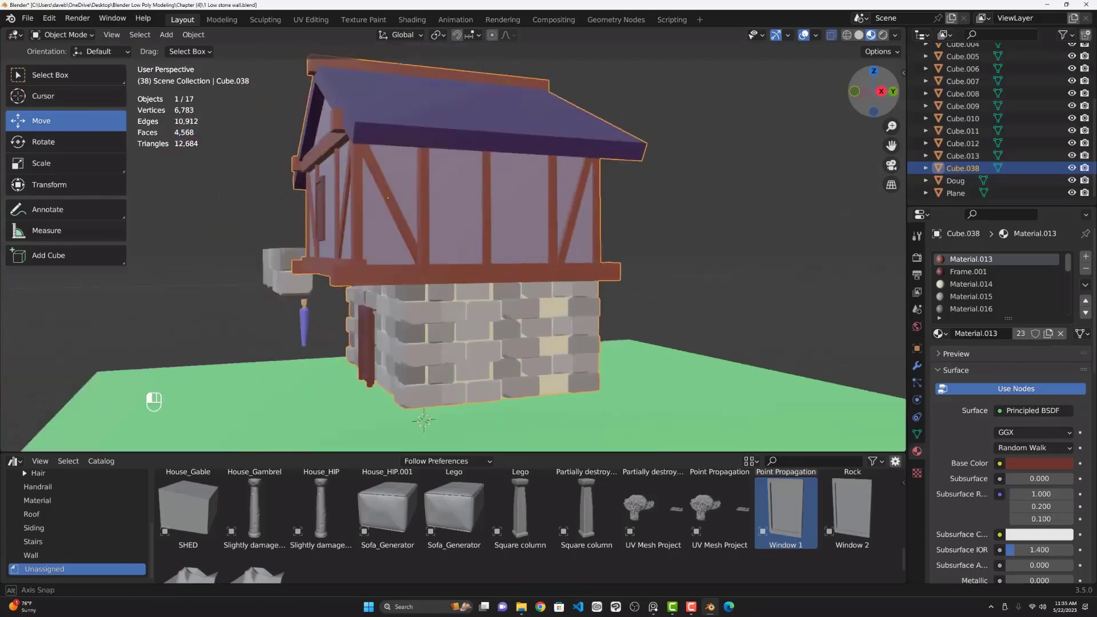
left_click_drag(470, 265, 659, 120)
middle_click_drag(659, 120, 485, 138)
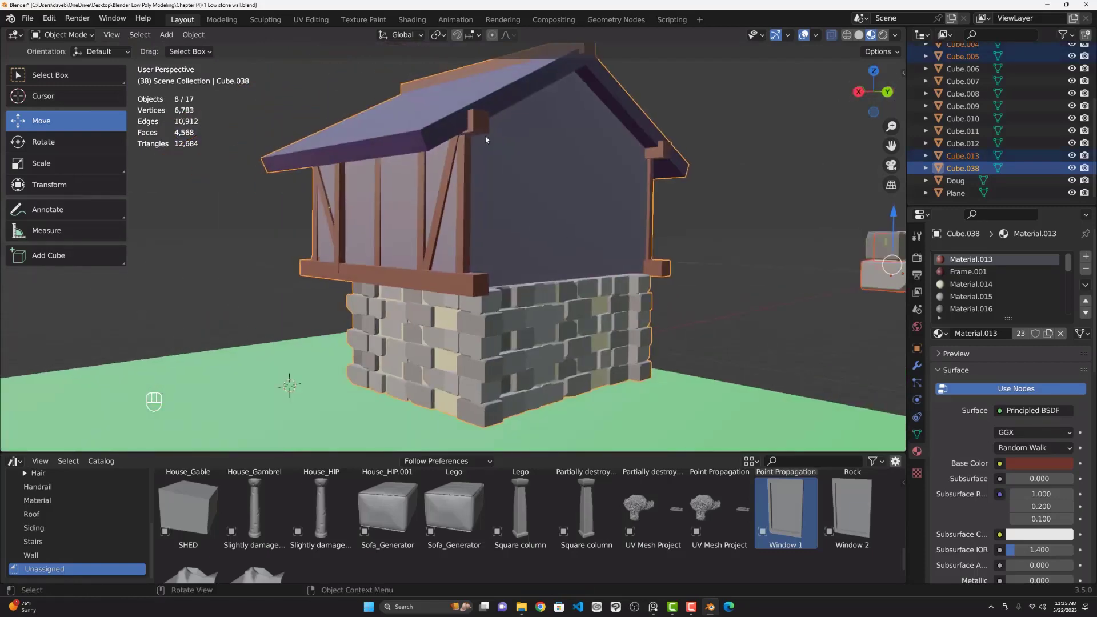
middle_click_drag(839, 106, 525, 133)
left_click(526, 132)
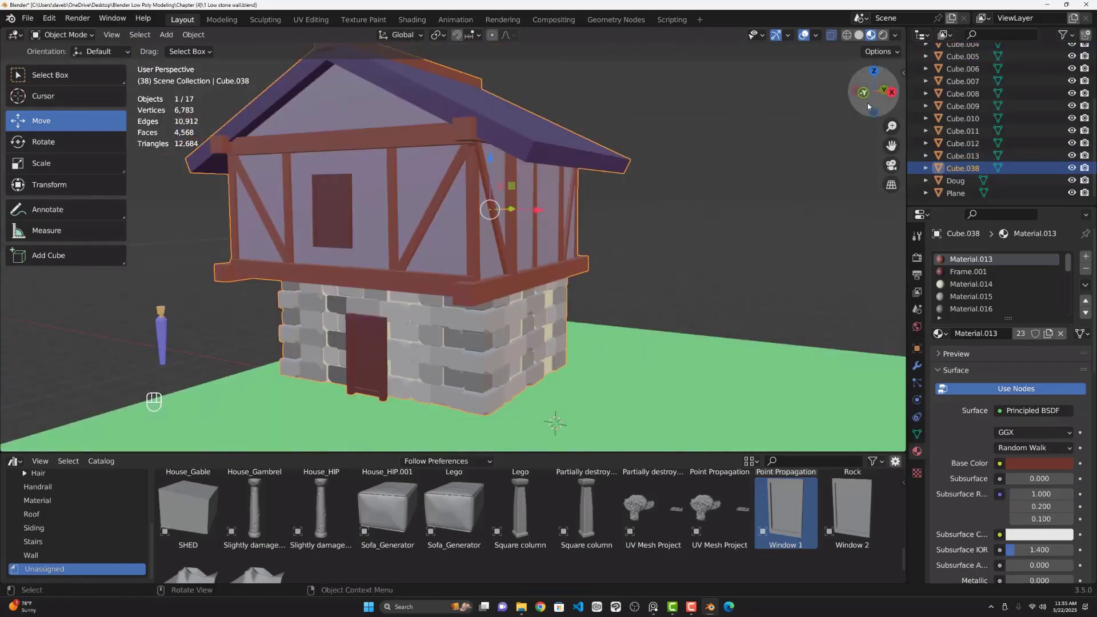
Step: Shift the upper storey along Y so it sits over the stone ground floor
mouse_move(867, 104)
left_mouse_down()
mouse_move(874, 94)
mouse_move(501, 87)
left_mouse_up()
scroll(874, 95, "up", 5)
left_click_drag(847, 84, 546, 302)
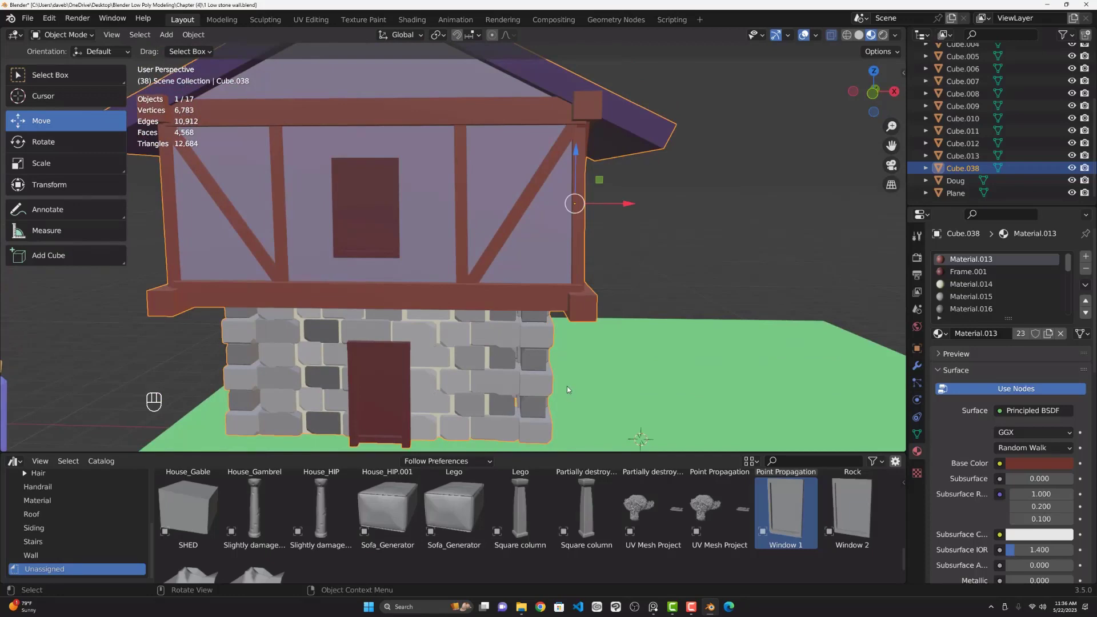
scroll(321, 509, "up", 2)
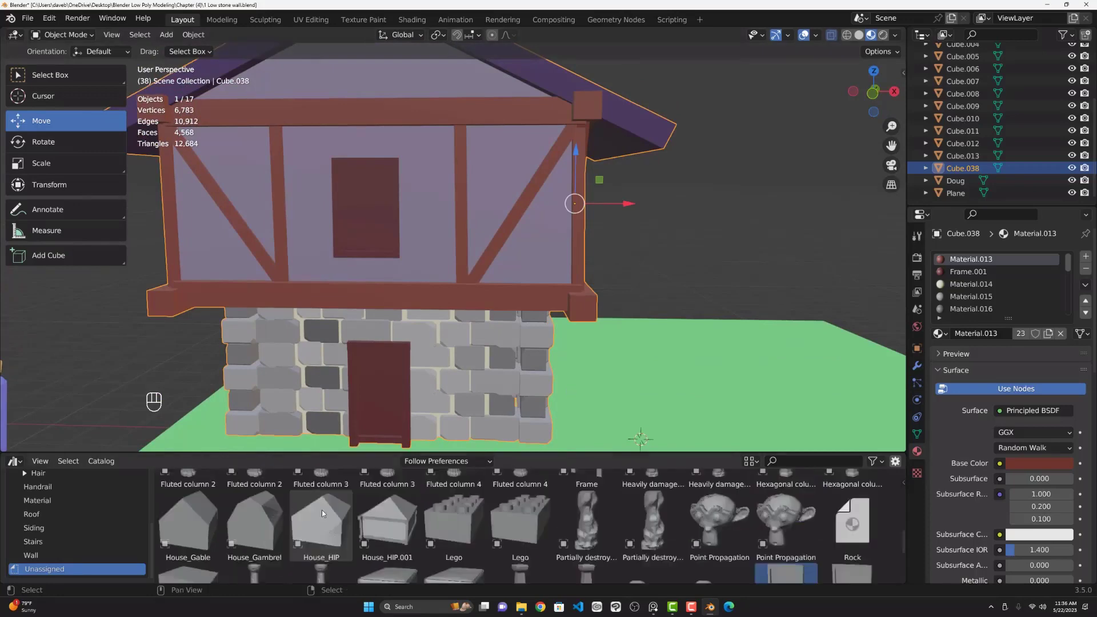
scroll(322, 510, "up", 2)
scroll(308, 504, "down", 1)
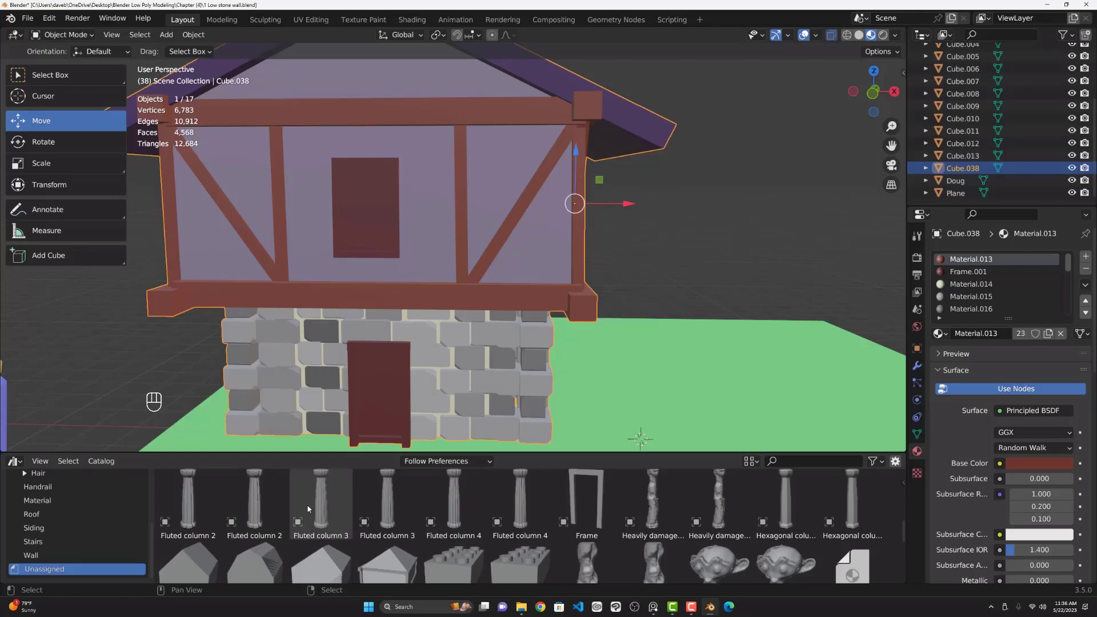
left_click_drag(873, 92, 651, 172)
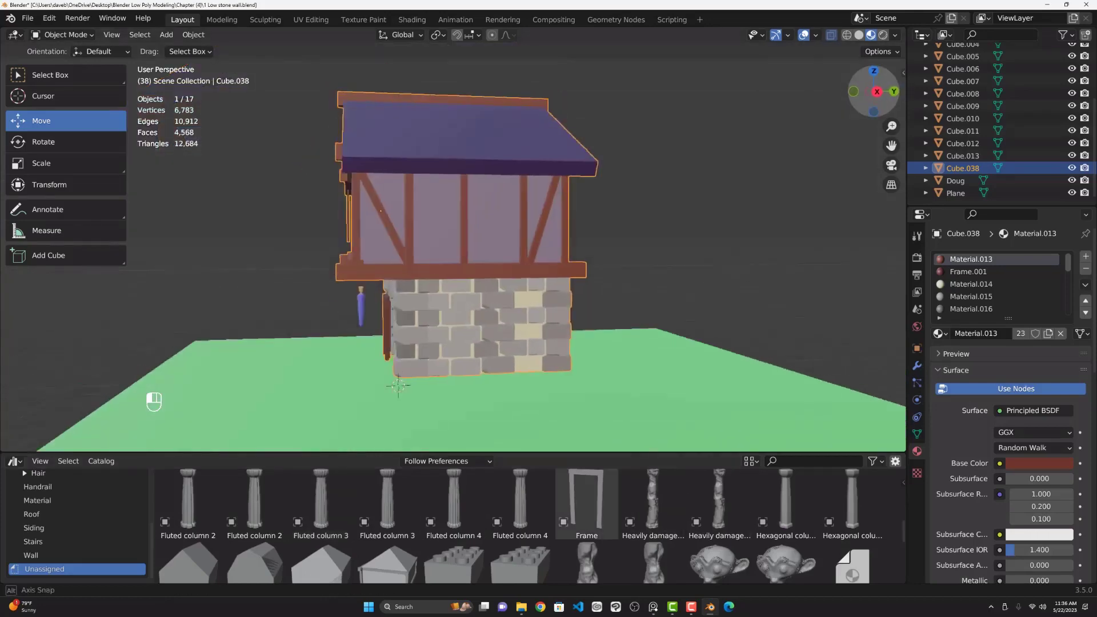
left_click_drag(432, 215, 483, 209)
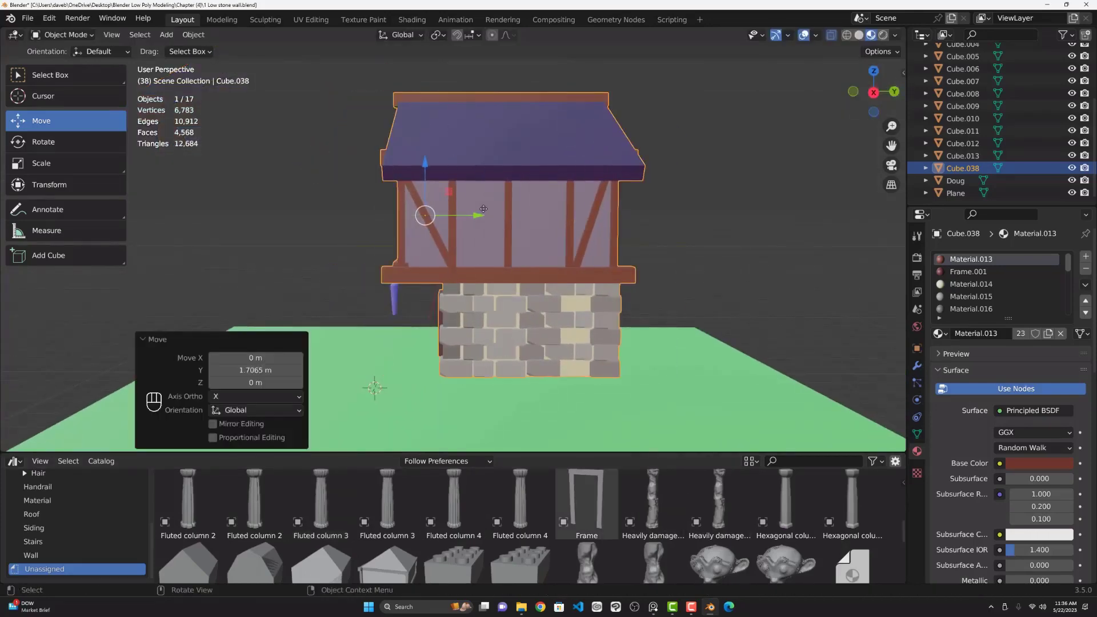
scroll(872, 93, "down", 3)
left_click_drag(874, 93, 738, 146)
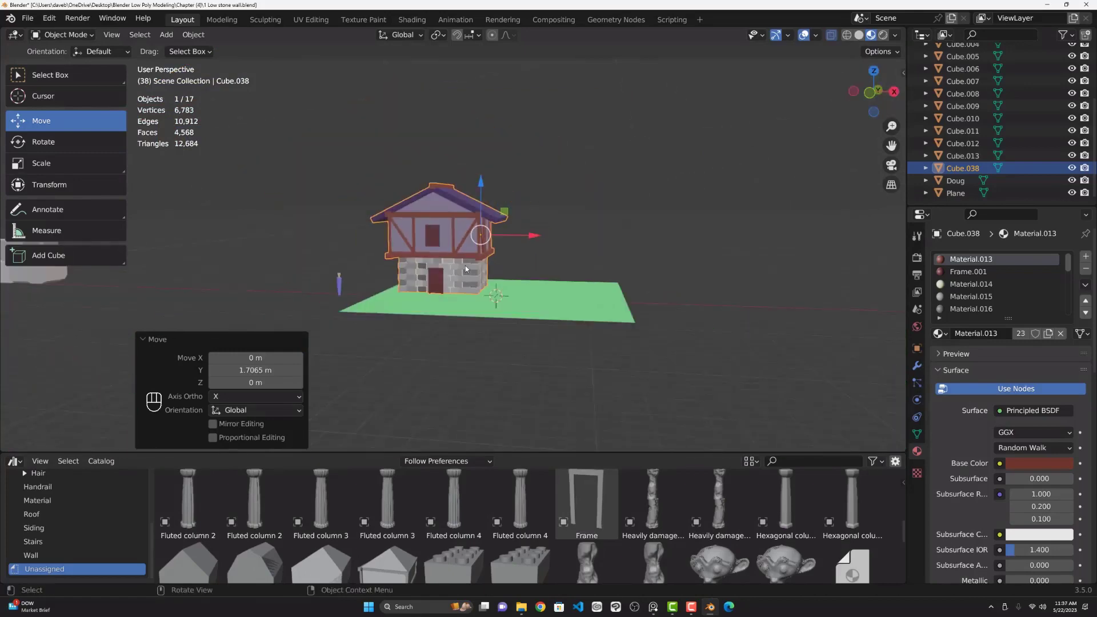
Step: Duplicate the house twice along X, placing the copies side by side
key("shift+d")
key("x")
left_click(592, 257)
key("shift+d")
left_click(808, 245)
Step: In top view, rotate the house copies to different angles
key("KP_7")
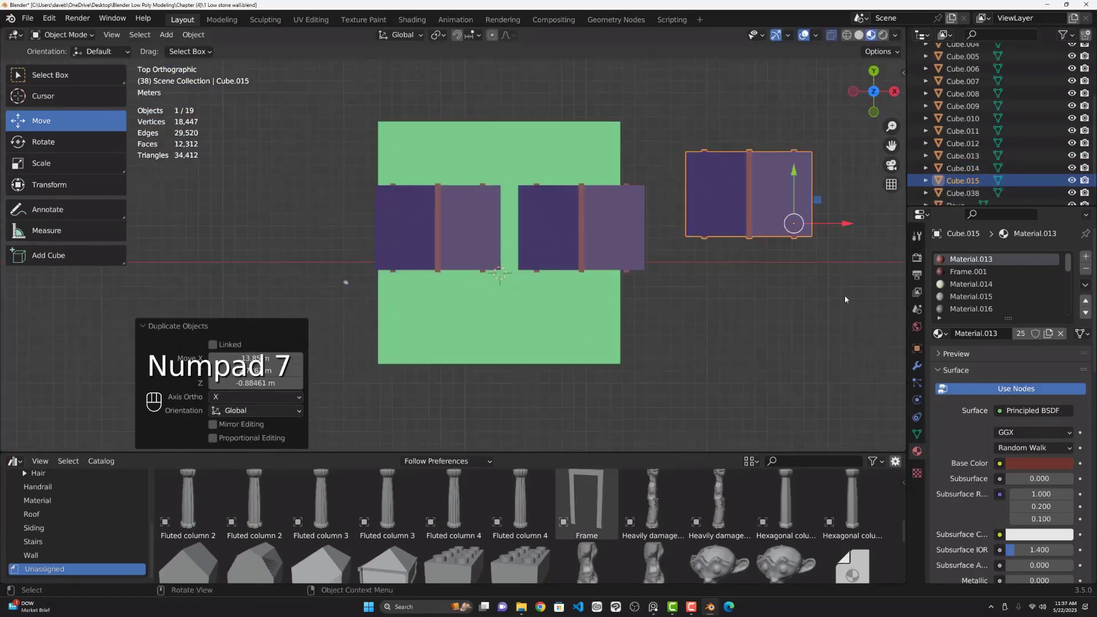
key("r")
left_click(844, 299)
left_click(582, 227)
key("r")
key("r")
left_click(527, 289)
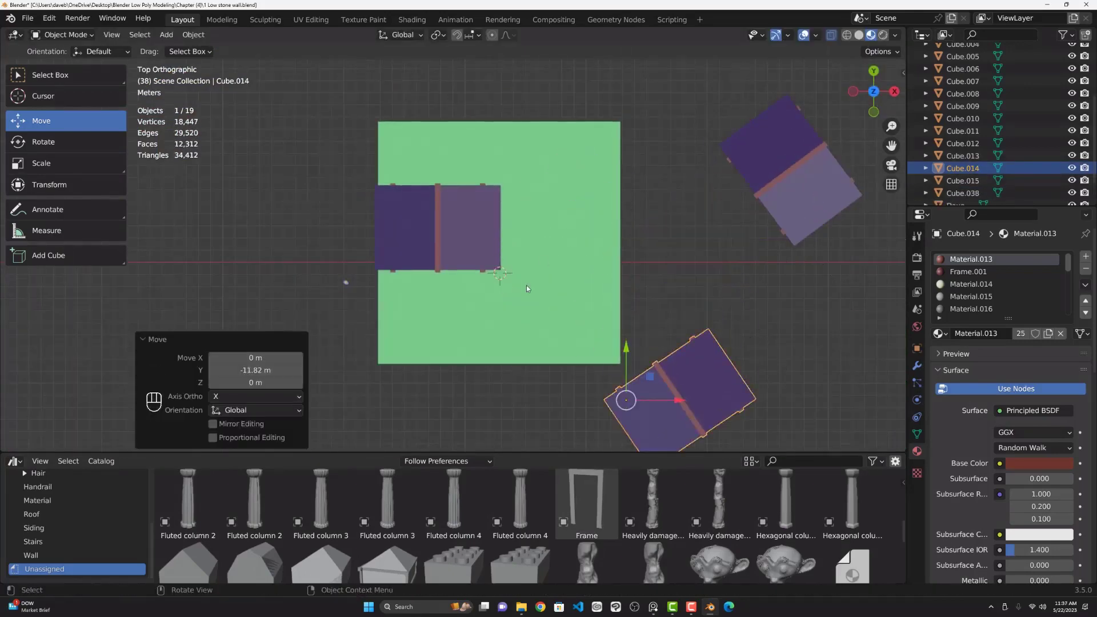
scroll(526, 288, "down", 3)
key("r")
Step: Add a fourth rotated house copy near the others and lower it onto the ground
left_click(502, 269)
mouse_move(502, 270)
middle_mouse_down()
mouse_move(446, 284)
mouse_move(514, 257)
middle_mouse_up()
left_click(466, 220)
key("shift+d")
left_click(588, 248)
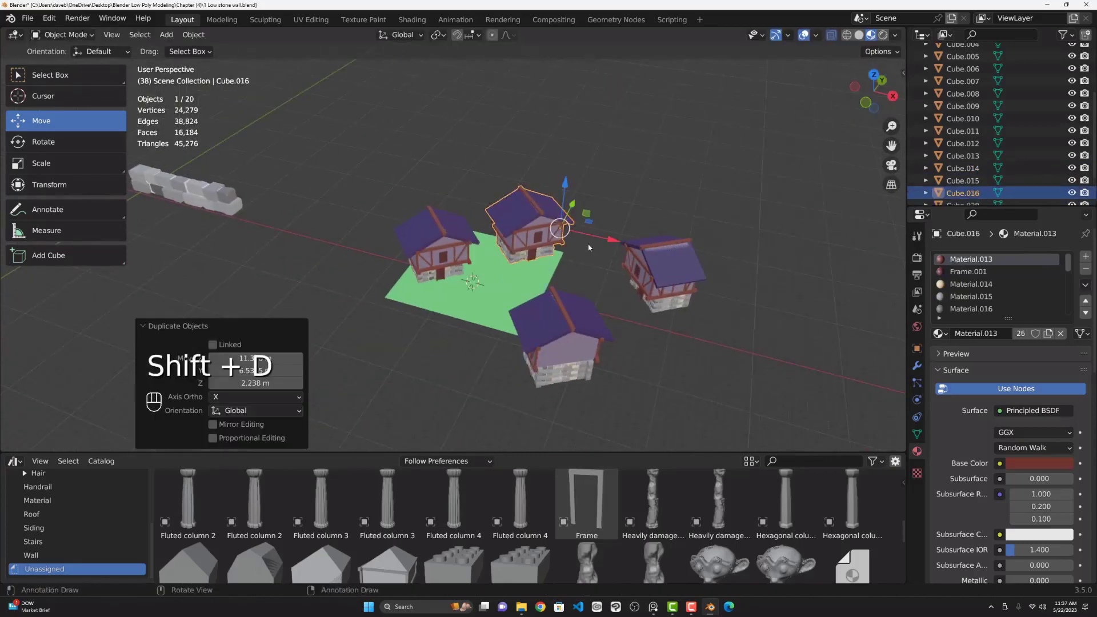
key("r")
key("z")
left_click(591, 248)
left_click_drag(873, 91, 861, 103)
left_click_drag(548, 215, 545, 284)
scroll(545, 295, "up", 4)
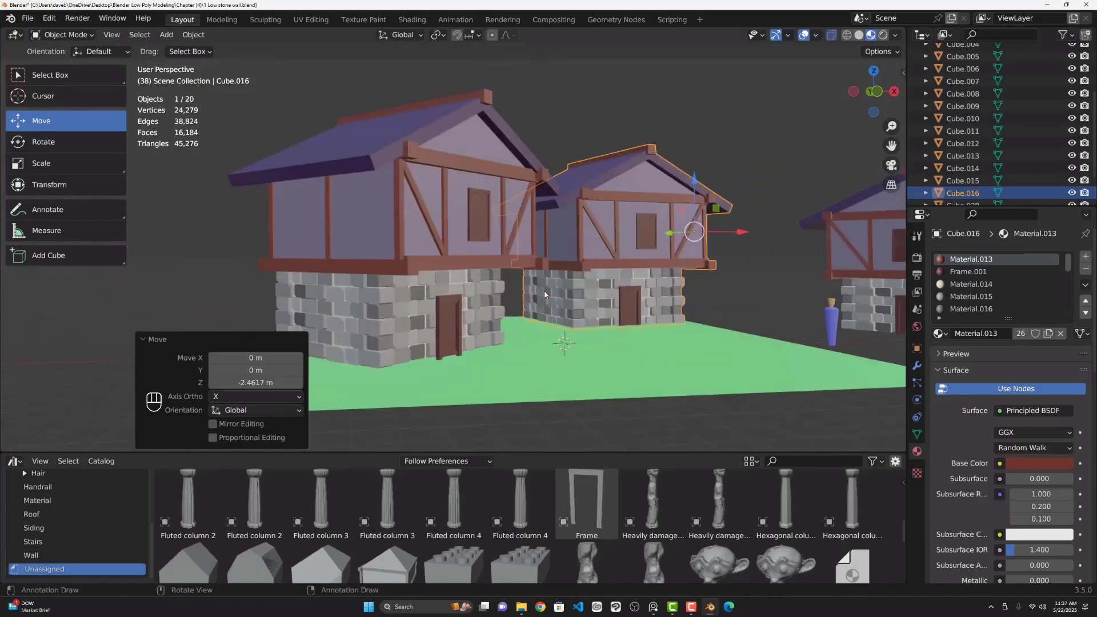